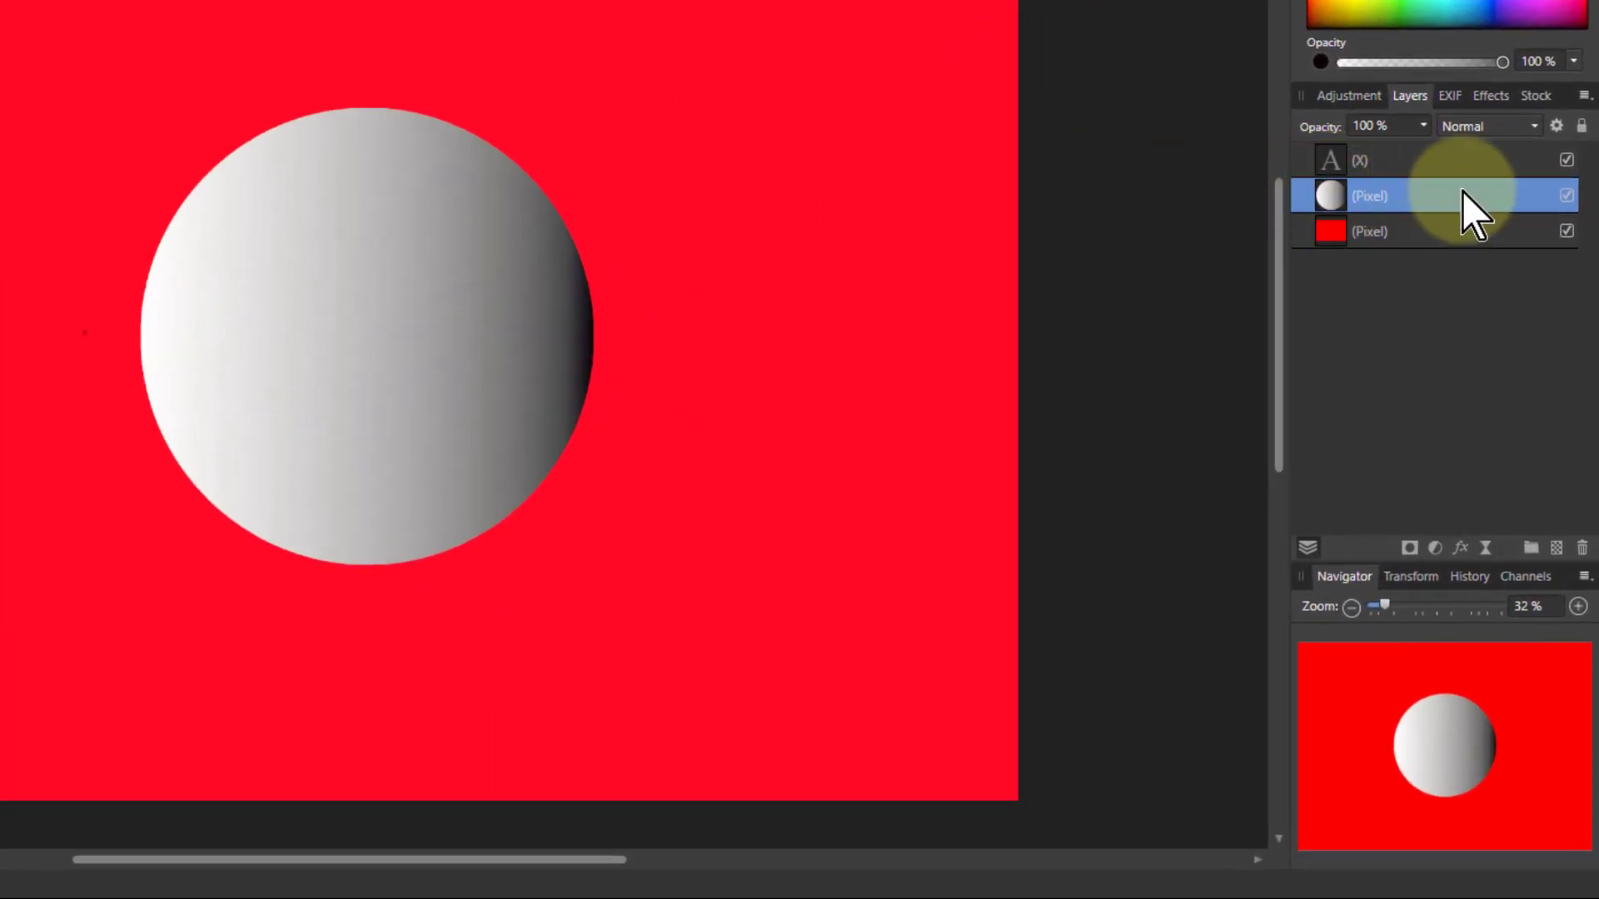
Open the sphere layer's Blend Options and place the dialog to the right of the canvas.
{"action": "left_click", "coordinate": [1559, 126]}
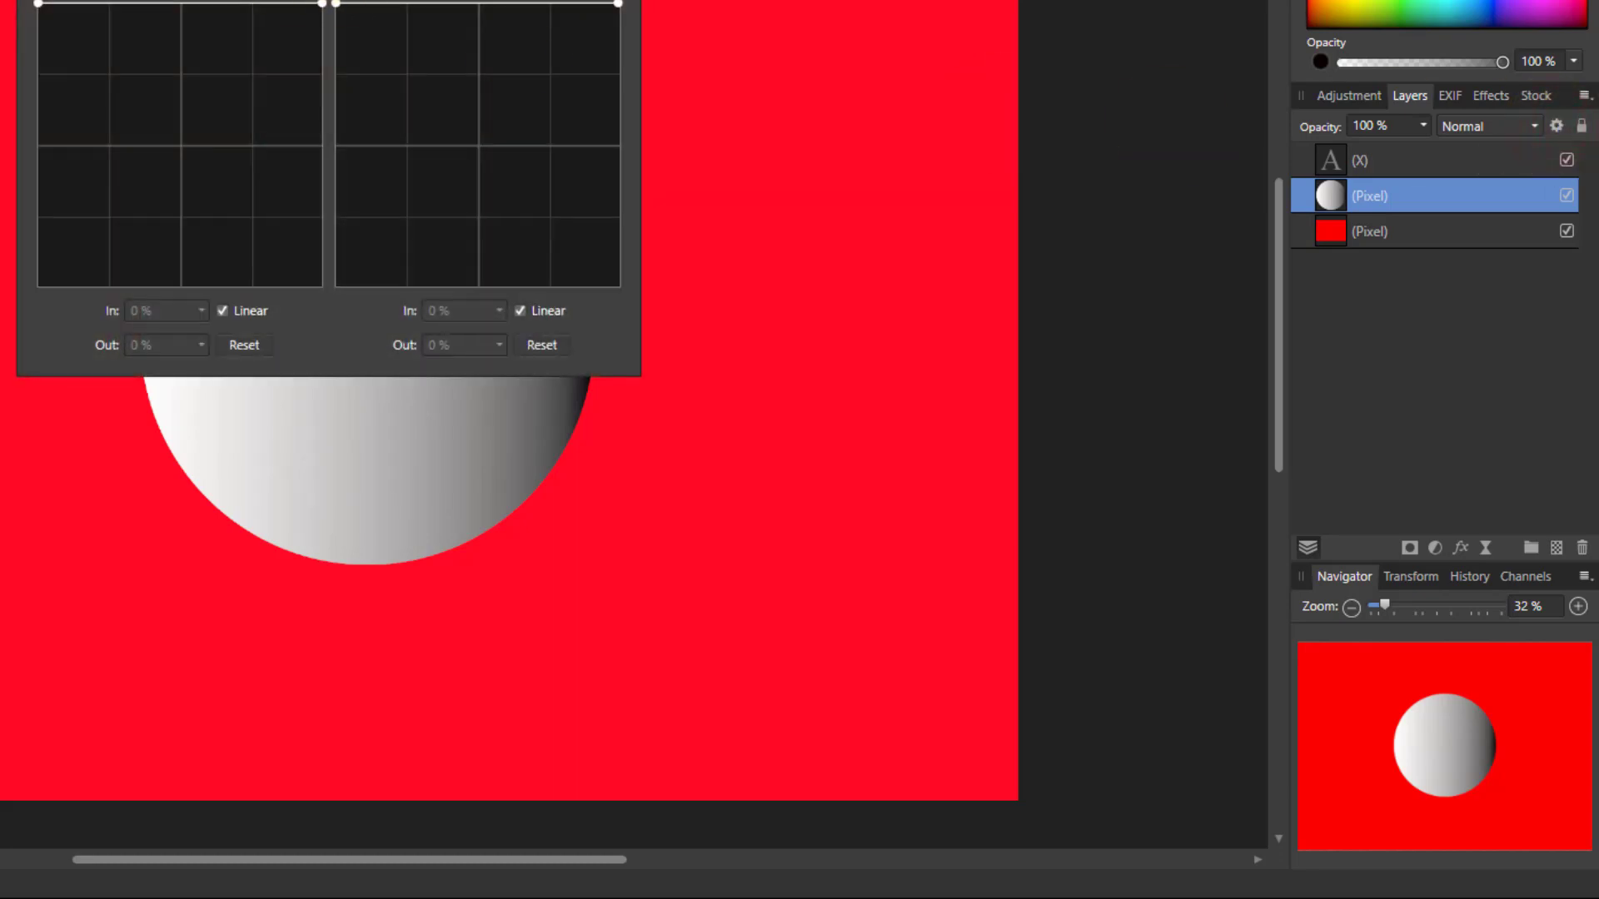
{"action": "left_click_drag", "start_coordinate": [131, 0], "coordinate": [731, 0]}
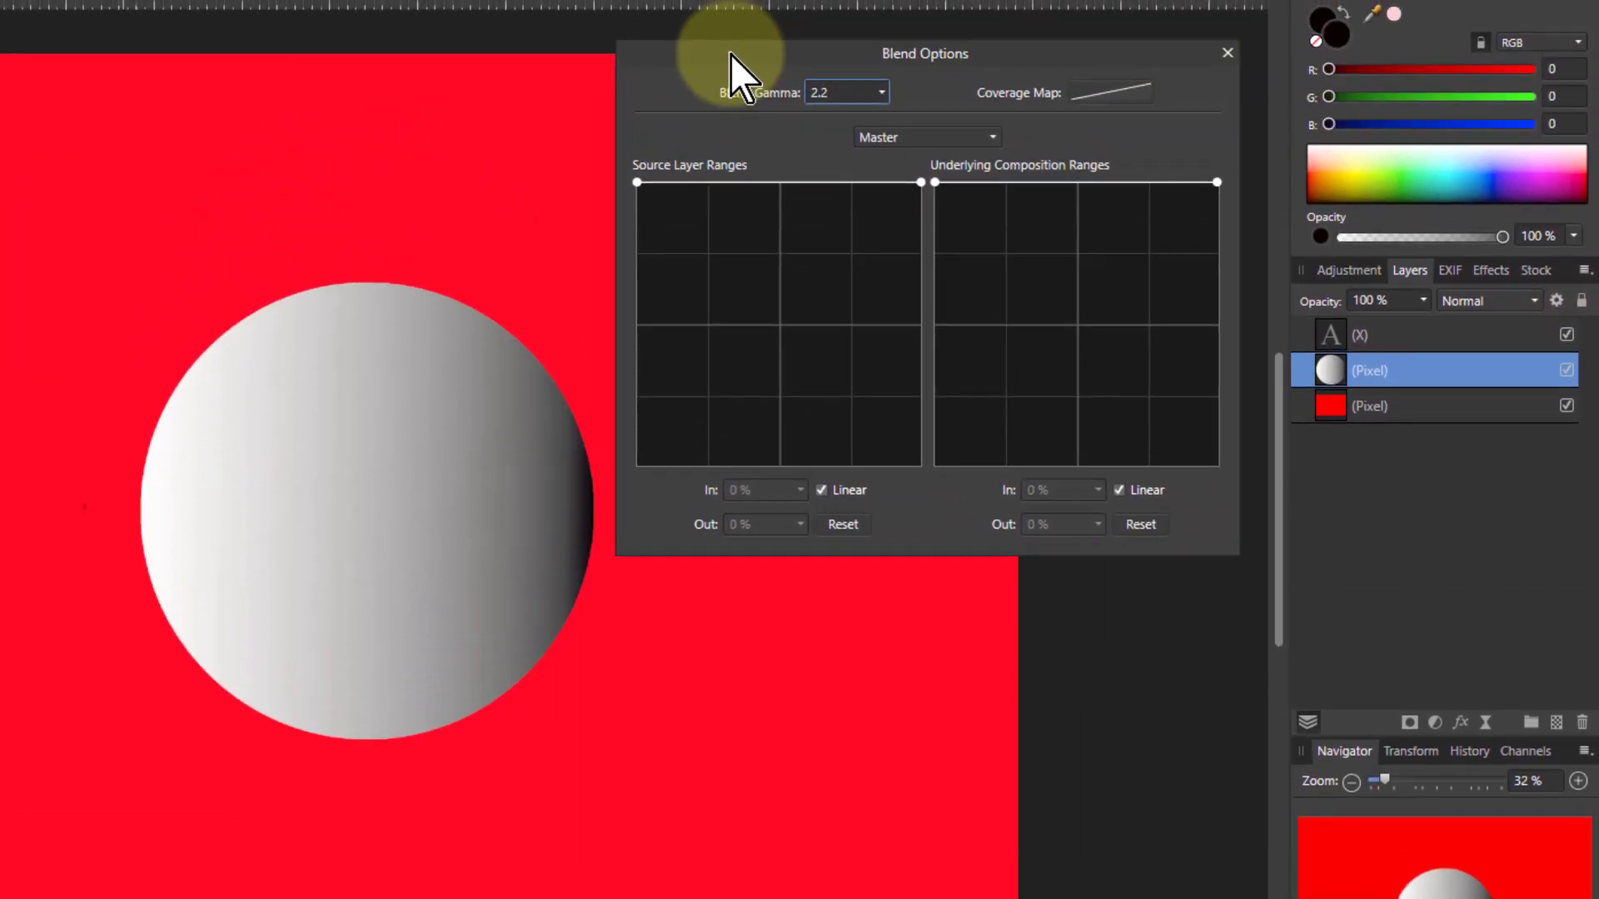
{"action": "left_click_drag", "start_coordinate": [731, 55], "coordinate": [731, 53]}
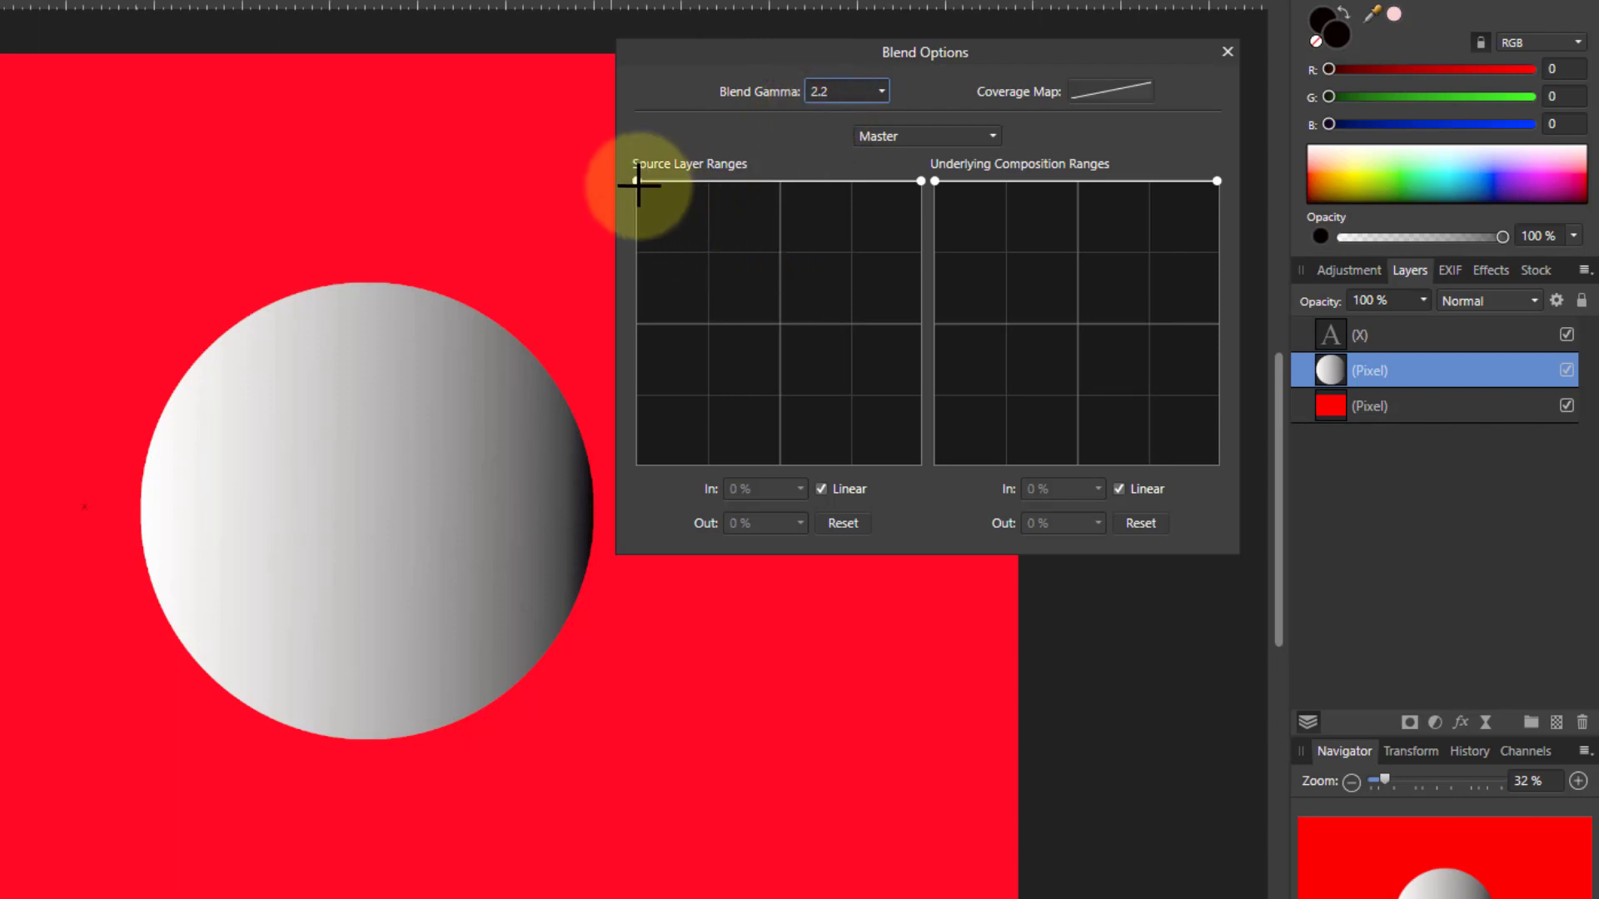
Ramp the sphere's source layer range linearly from 0% opacity at black.
{"action": "left_click_drag", "start_coordinate": [638, 180], "coordinate": [627, 485]}
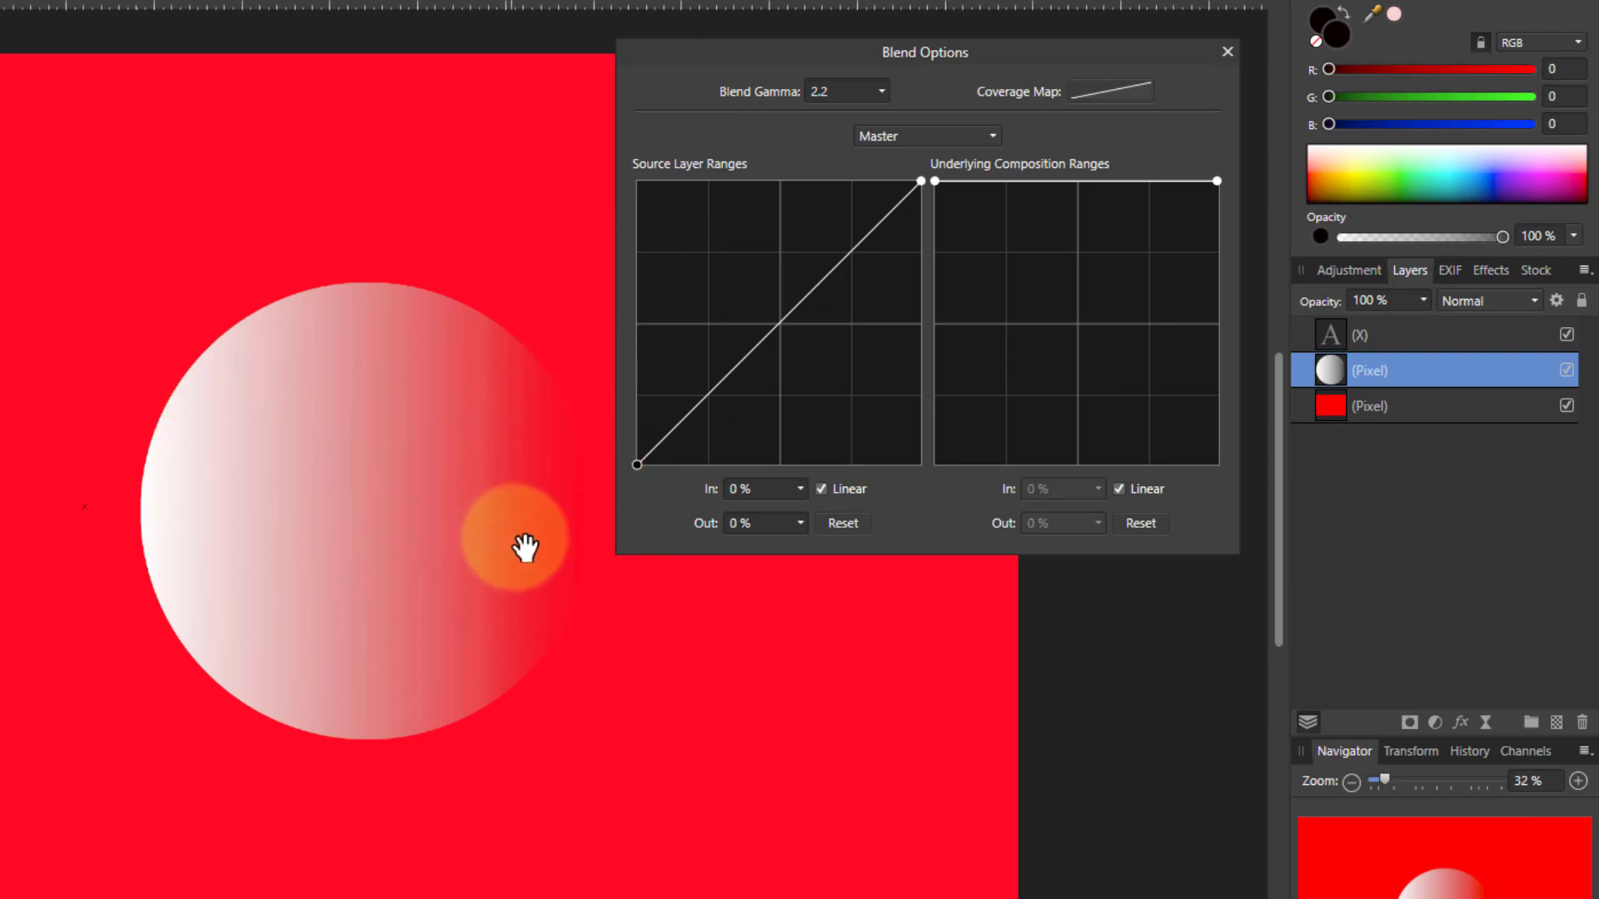
Try several Blend Gamma values on the sphere, settling on 1 instead of 2.2.
{"action": "left_click", "coordinate": [884, 93]}
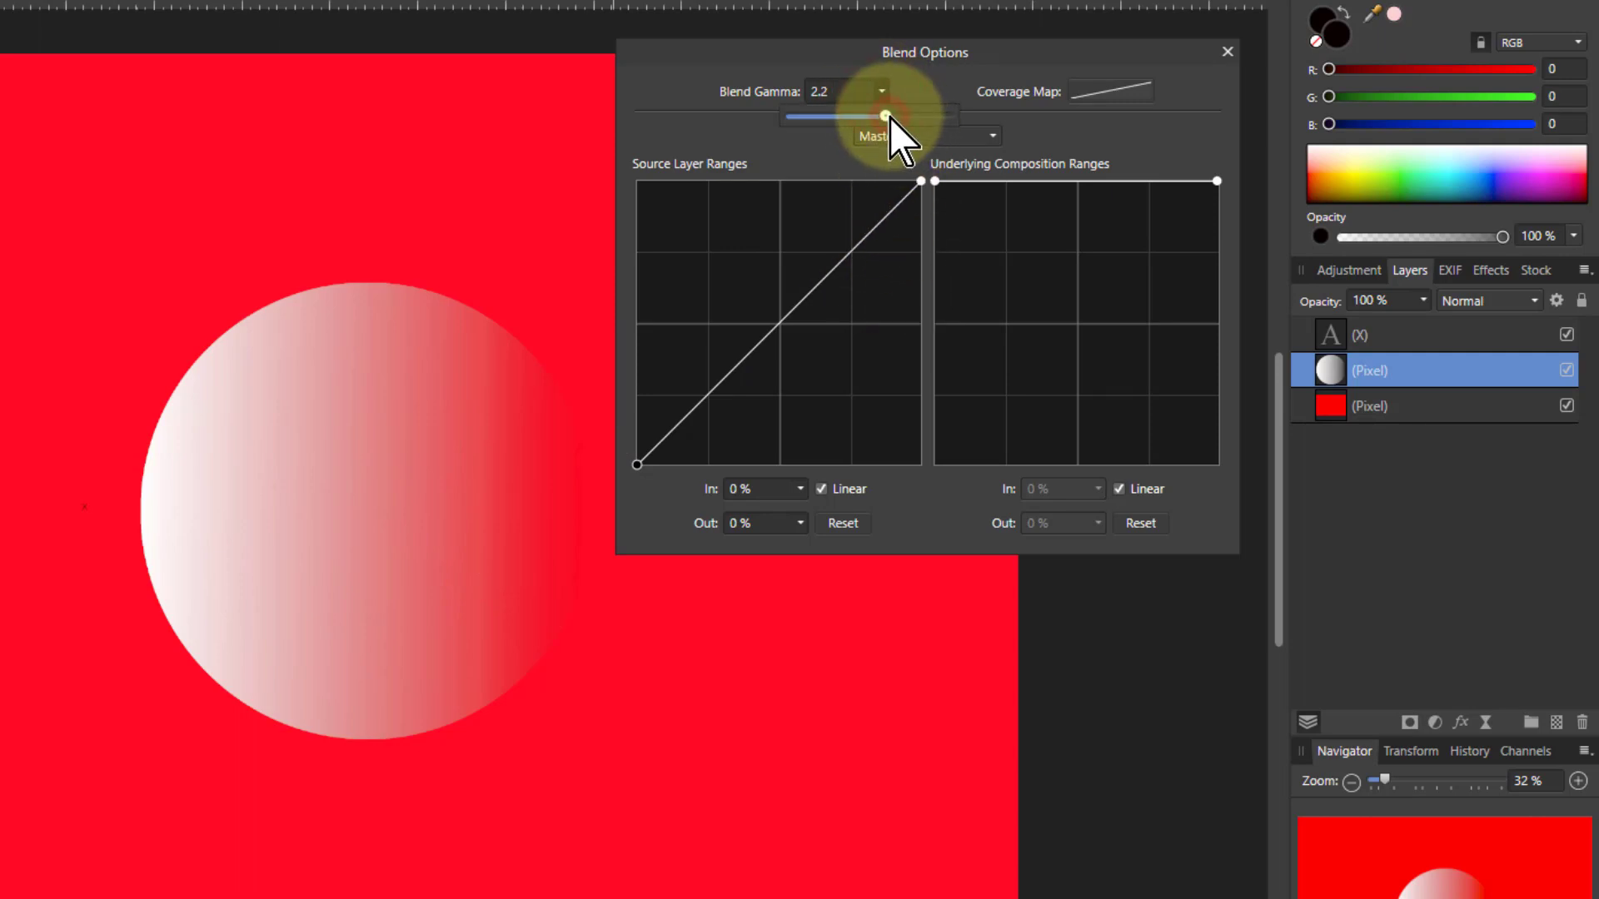
{"action": "left_click_drag", "start_coordinate": [889, 117], "coordinate": [968, 133]}
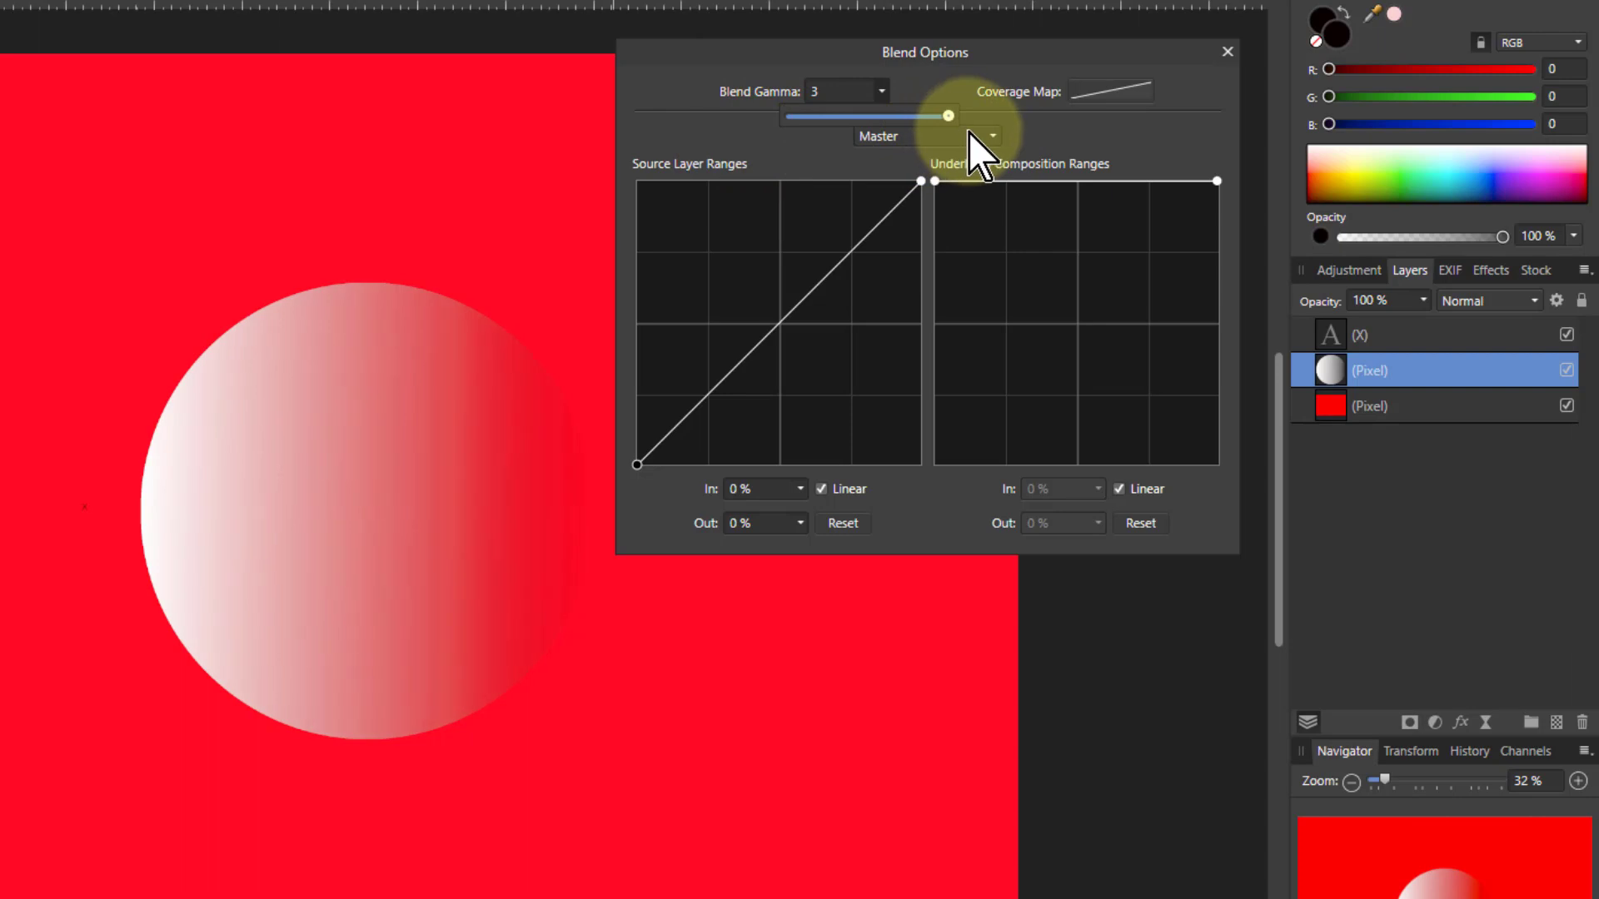
{"action": "left_click_drag", "start_coordinate": [968, 133], "coordinate": [777, 132]}
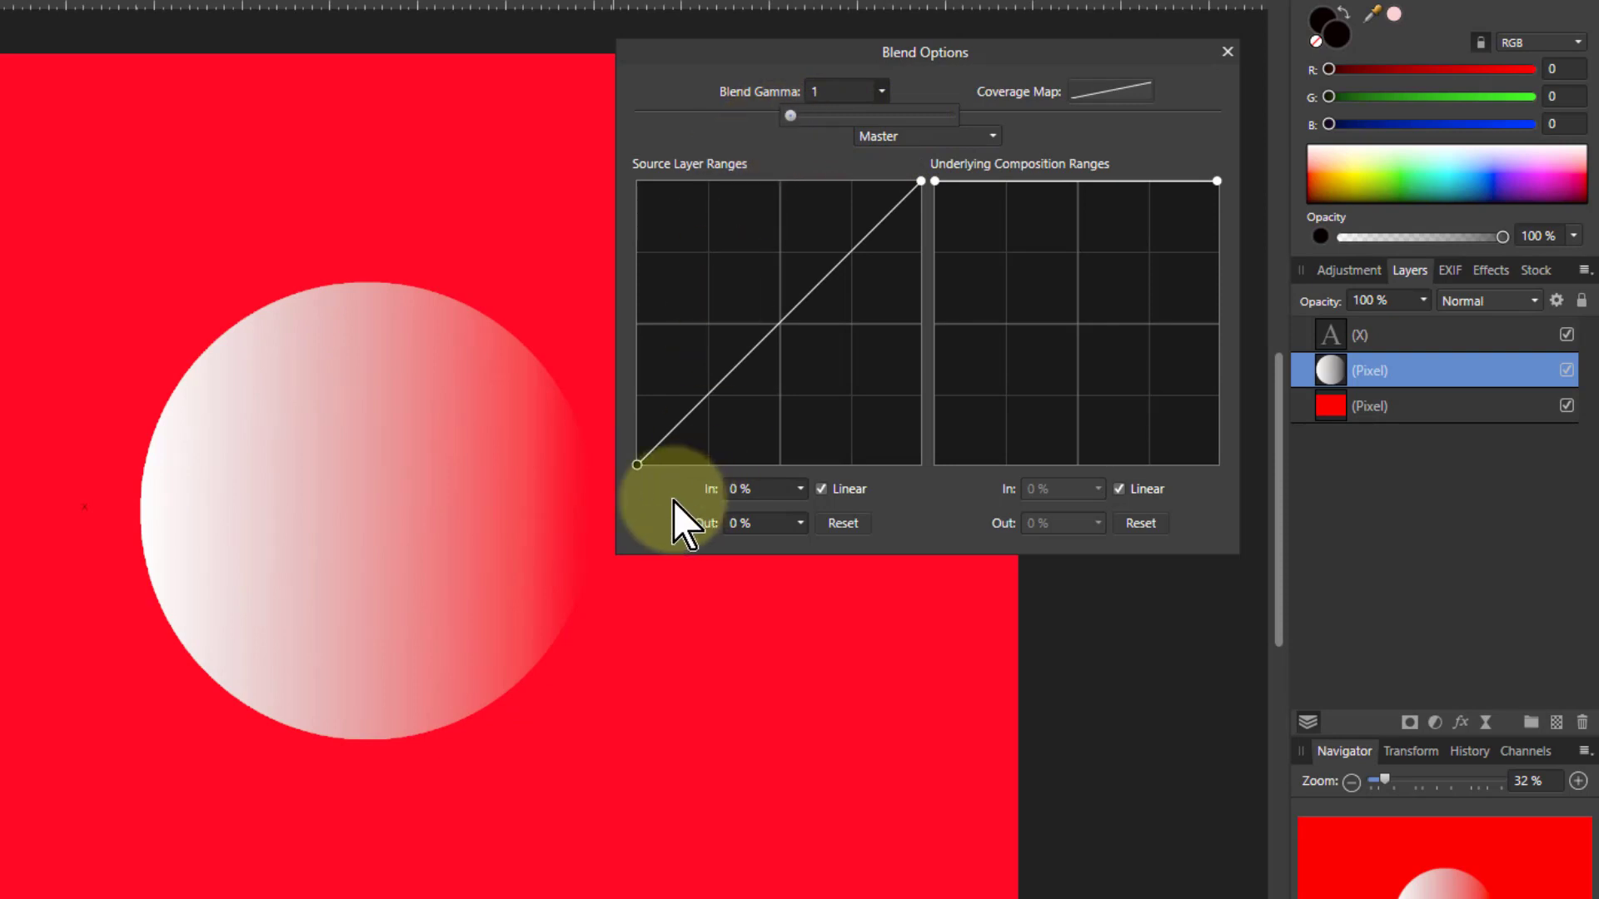
Invert the source range to 100% opacity at black and 0% at white, testing a higher Blend Gamma.
{"action": "left_click", "coordinate": [640, 468]}
{"action": "left_click_drag", "start_coordinate": [639, 467], "coordinate": [635, 171]}
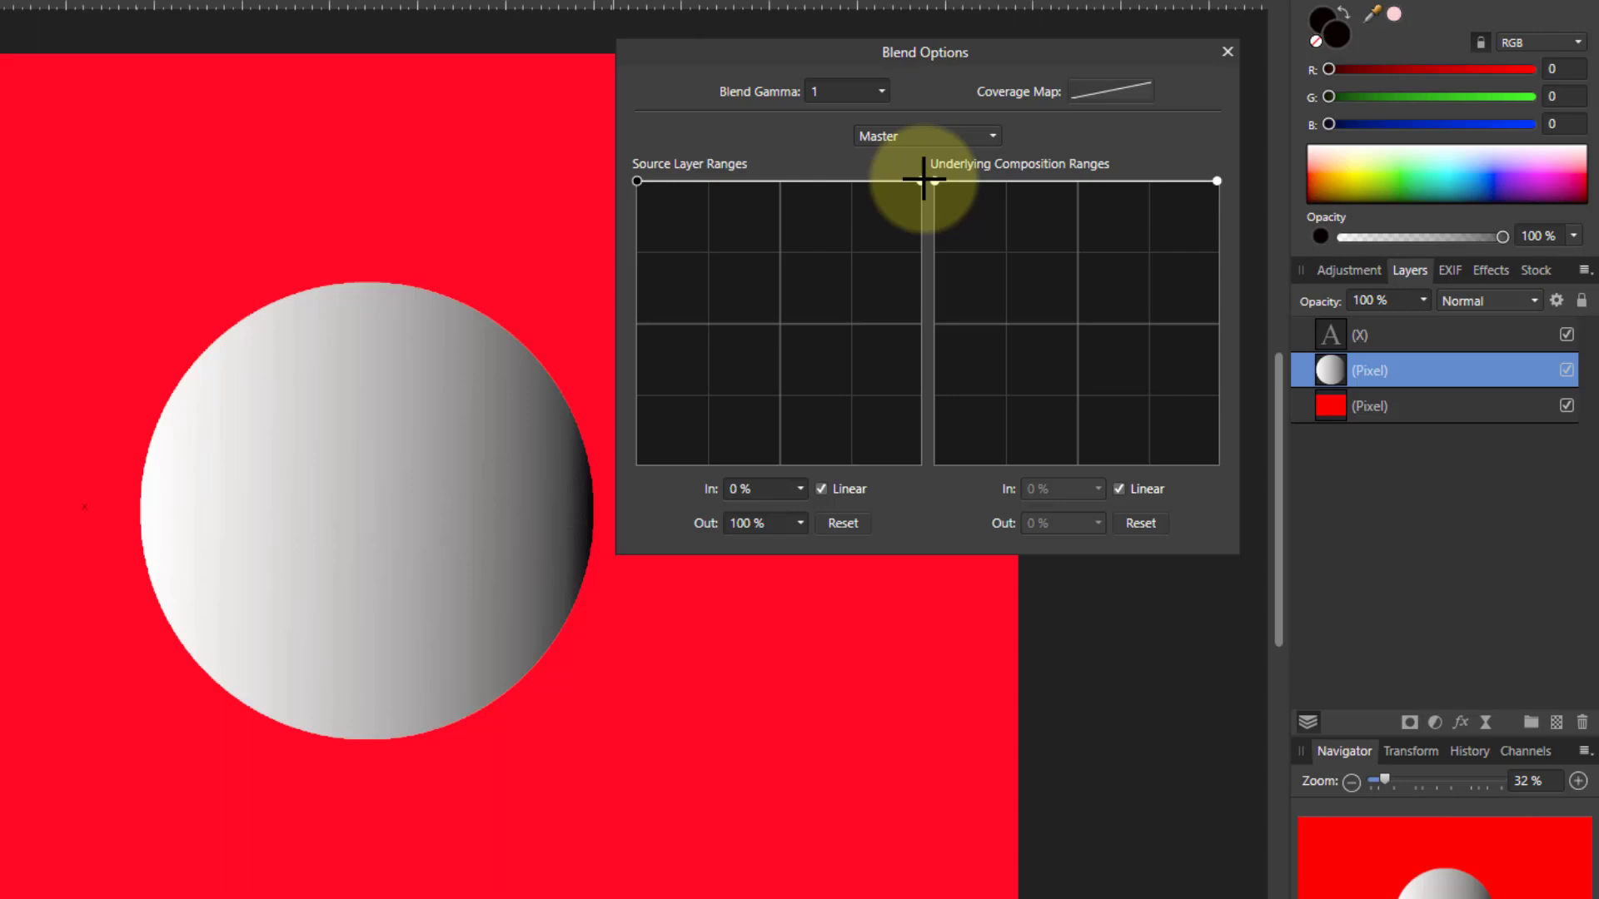
{"action": "left_click_drag", "start_coordinate": [923, 180], "coordinate": [953, 517]}
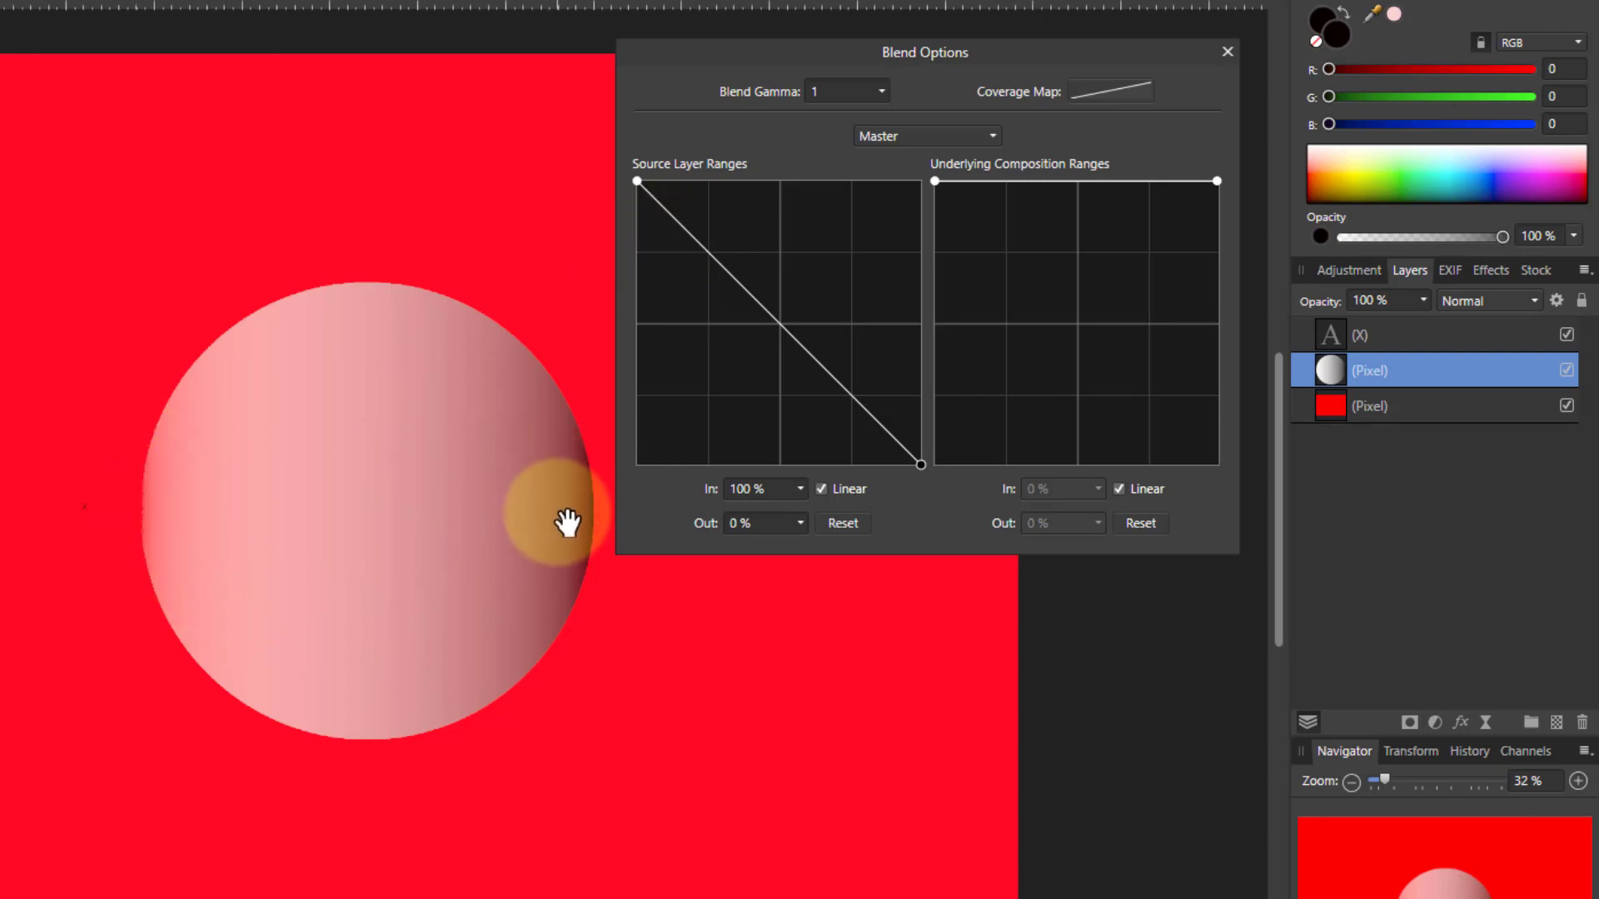
{"action": "left_click", "coordinate": [882, 91]}
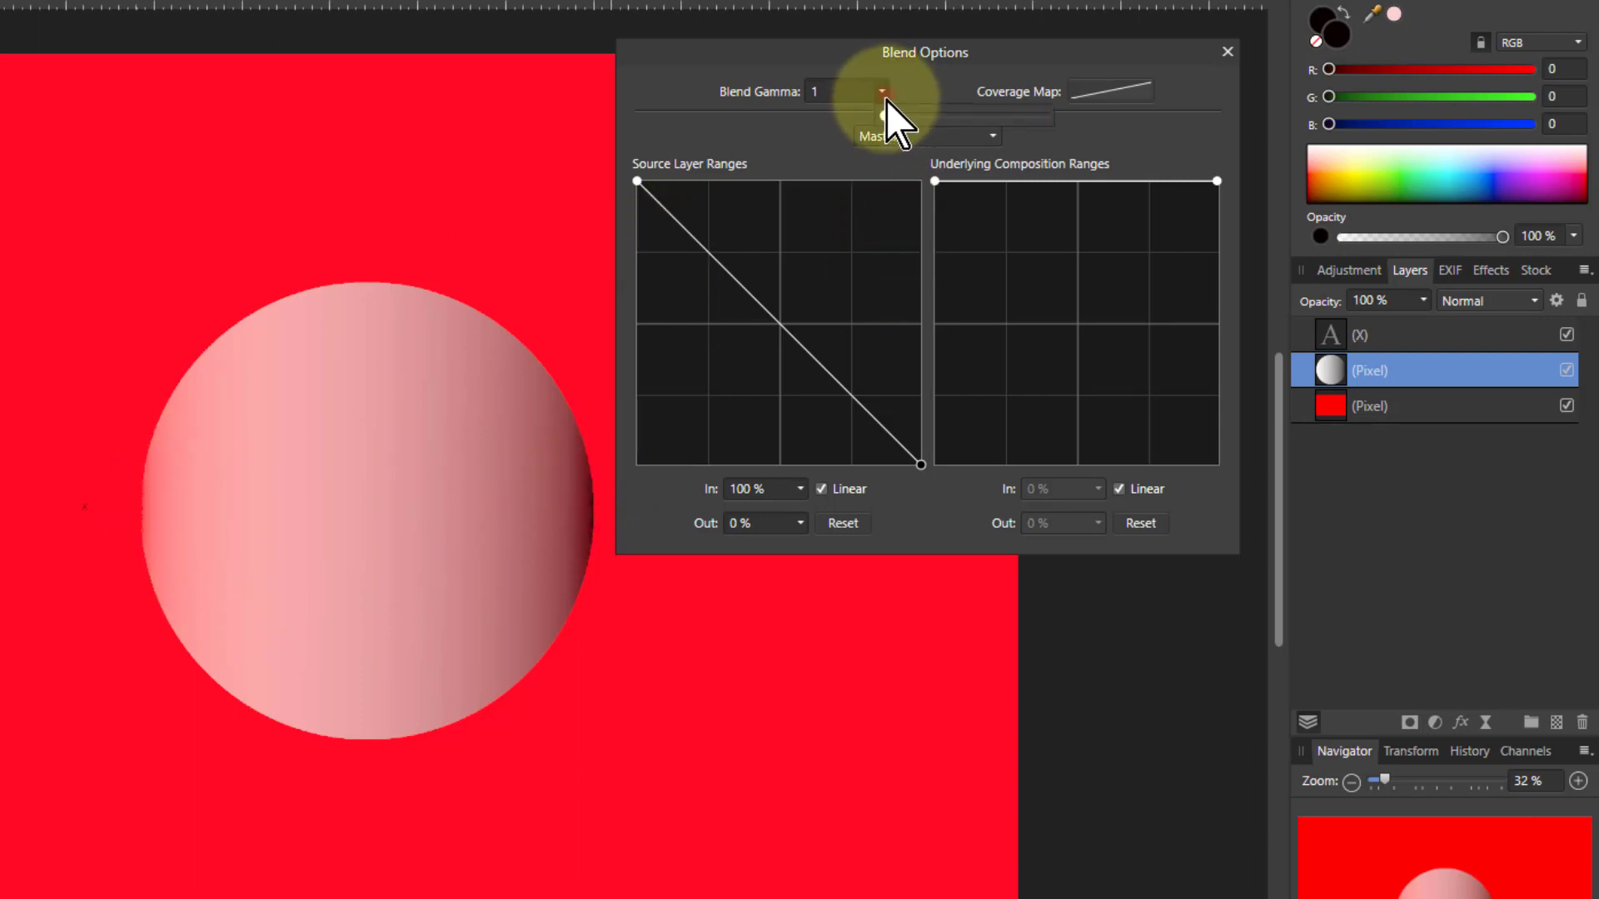
{"action": "left_click_drag", "start_coordinate": [886, 116], "coordinate": [812, 129]}
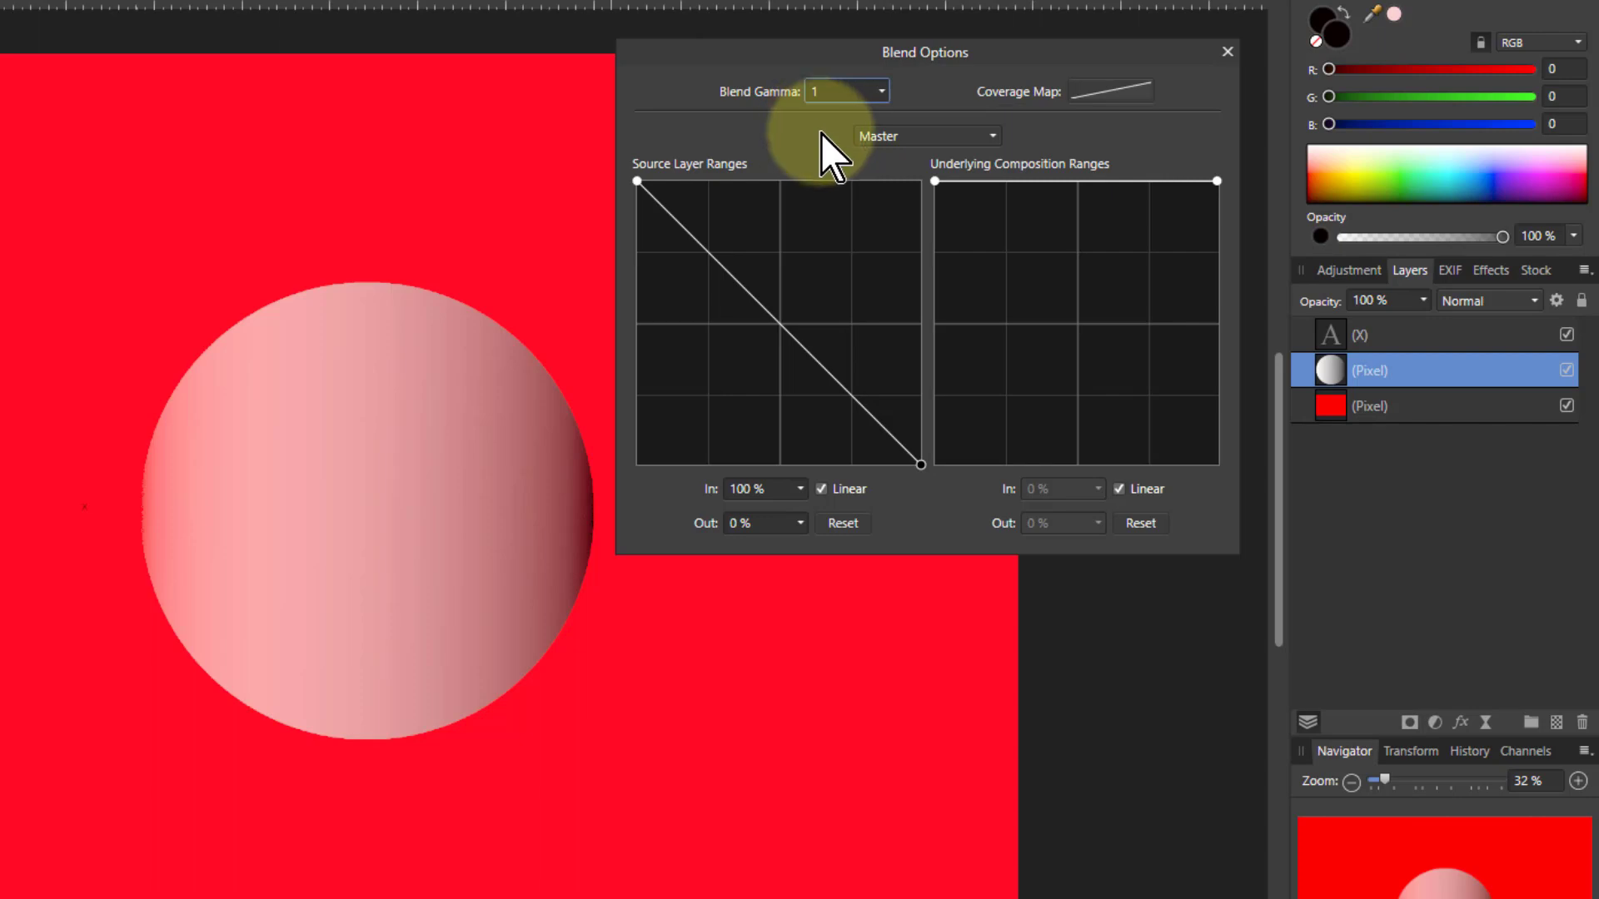
Flatten the source range at 49.9% for all tones, compare a higher Blend Gamma, then return to 1.
{"action": "left_click", "coordinate": [922, 465]}
{"action": "left_click_drag", "start_coordinate": [922, 466], "coordinate": [921, 321]}
{"action": "left_click_drag", "start_coordinate": [635, 183], "coordinate": [624, 323]}
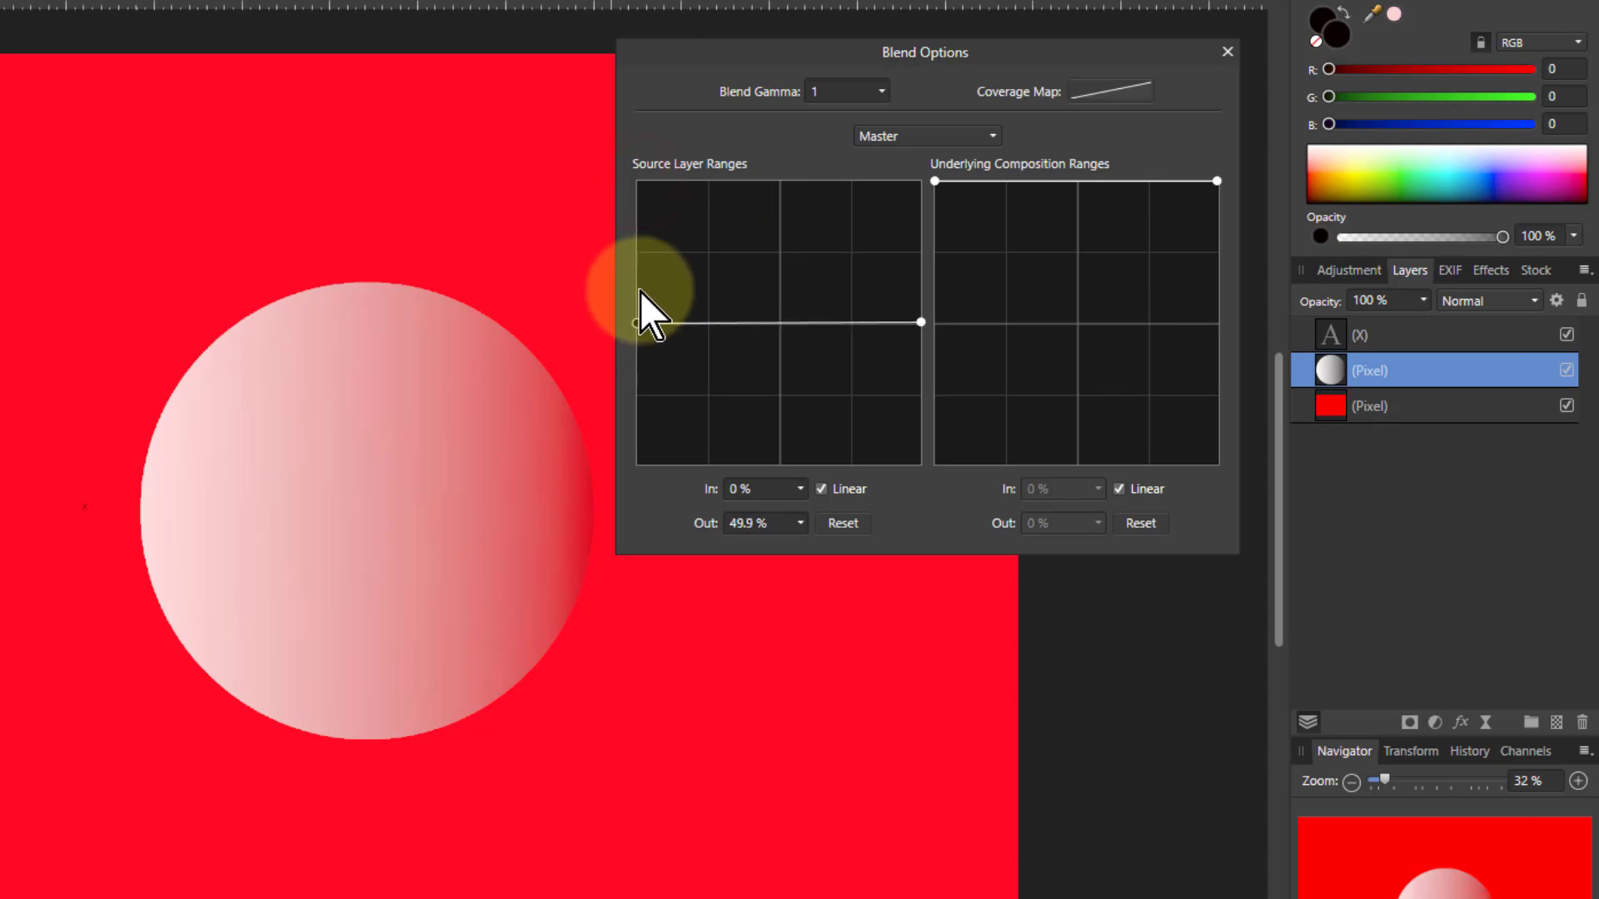
{"action": "left_click", "coordinate": [881, 94]}
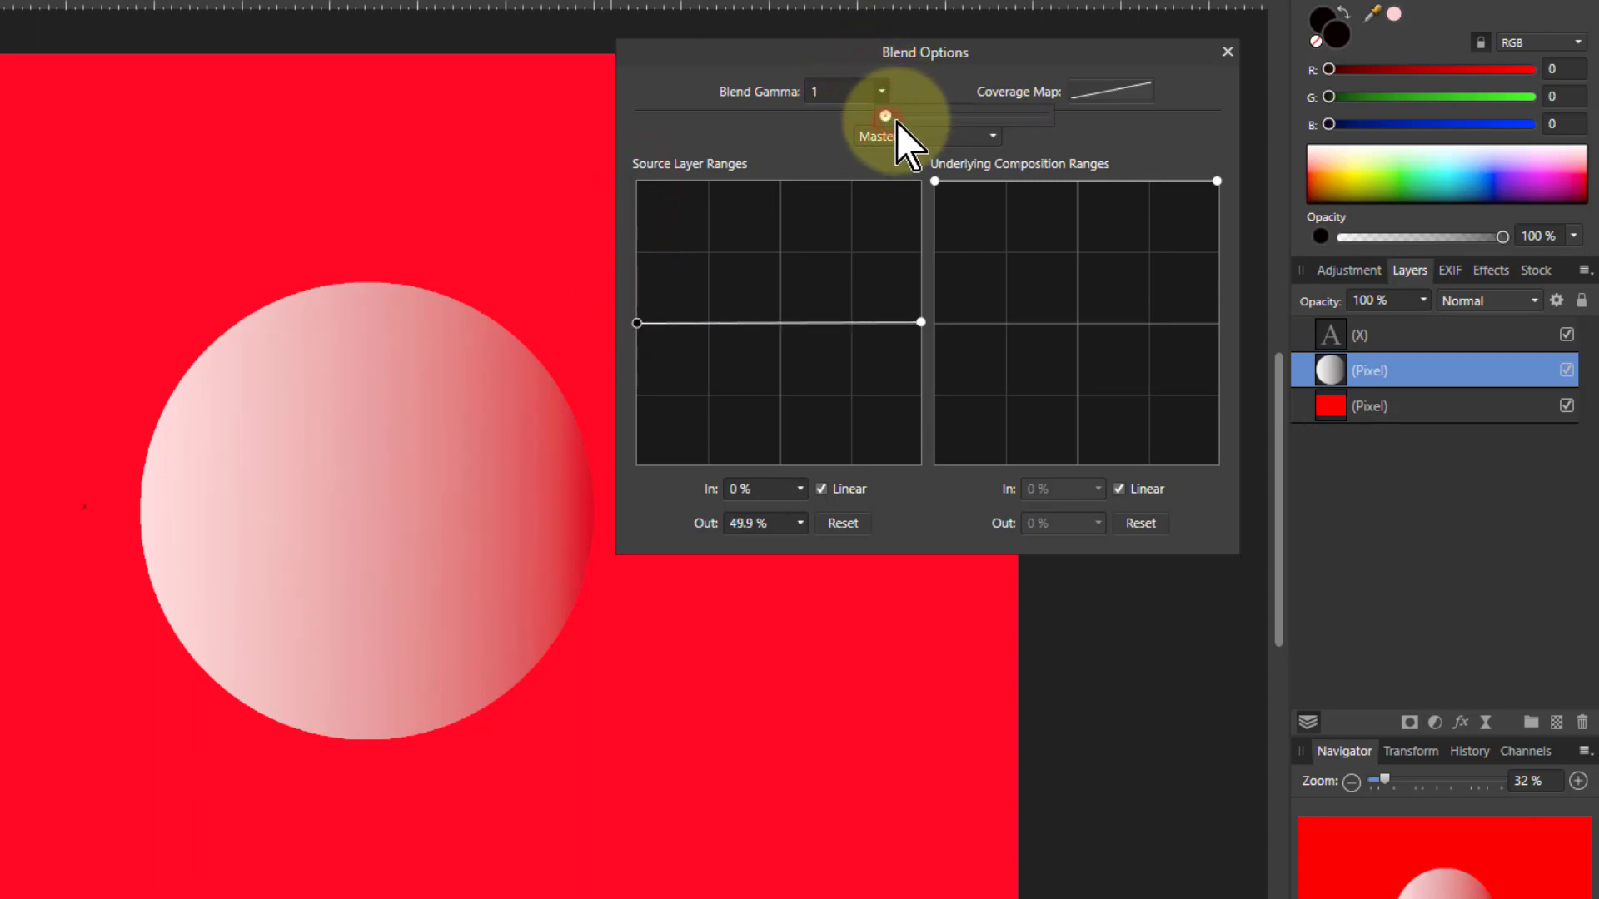
{"action": "left_click_drag", "start_coordinate": [896, 122], "coordinate": [1133, 127]}
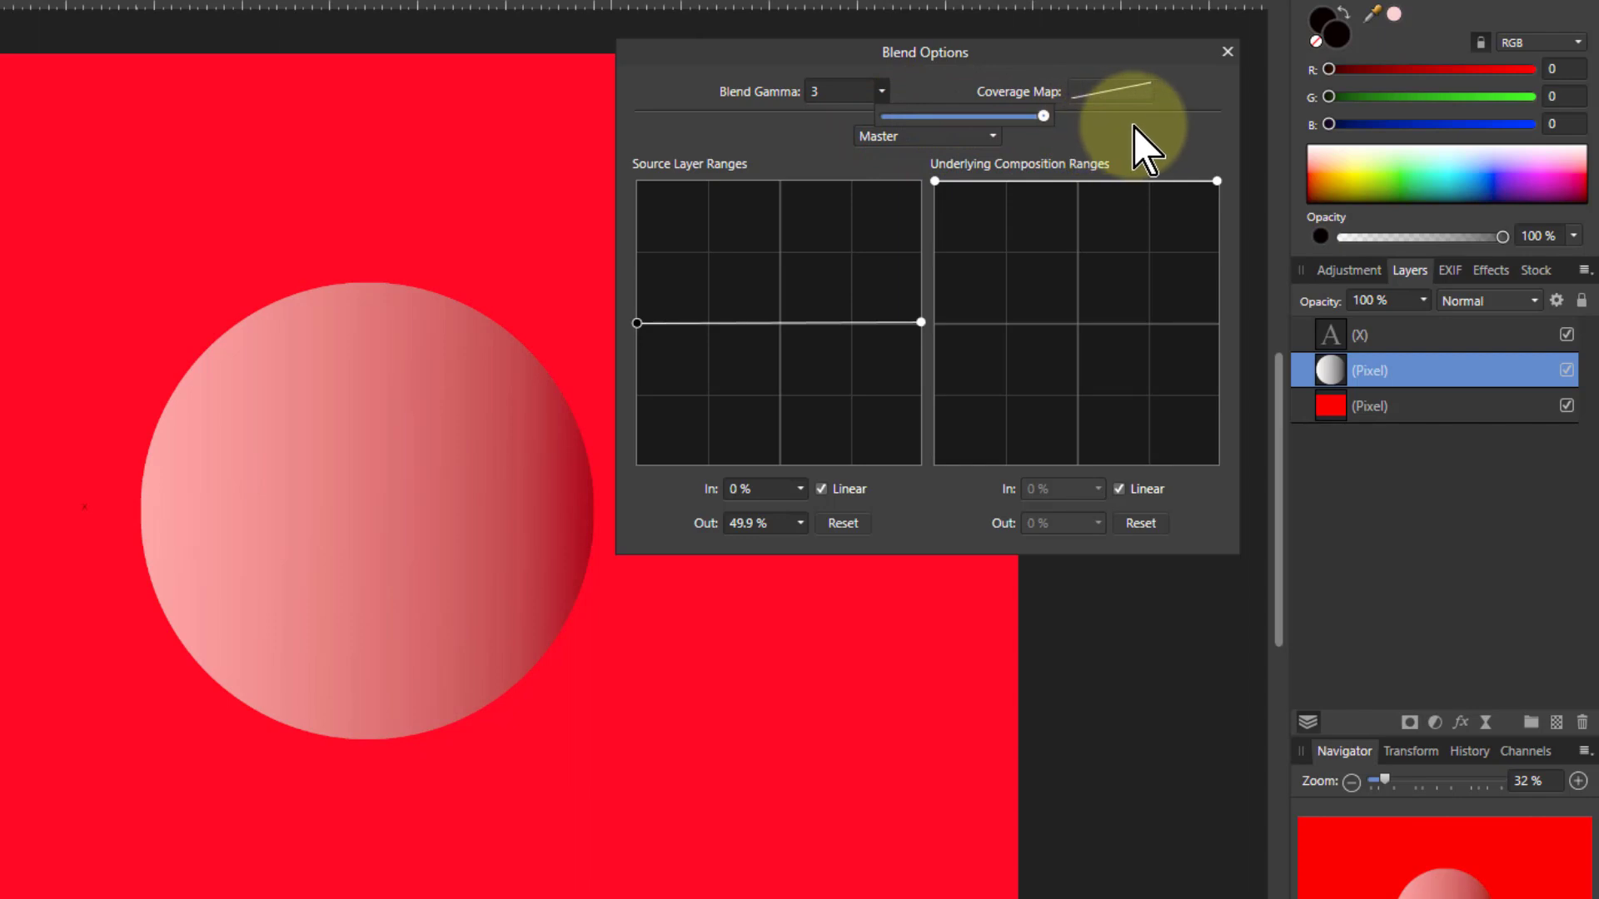
{"action": "left_click_drag", "start_coordinate": [1132, 127], "coordinate": [843, 147]}
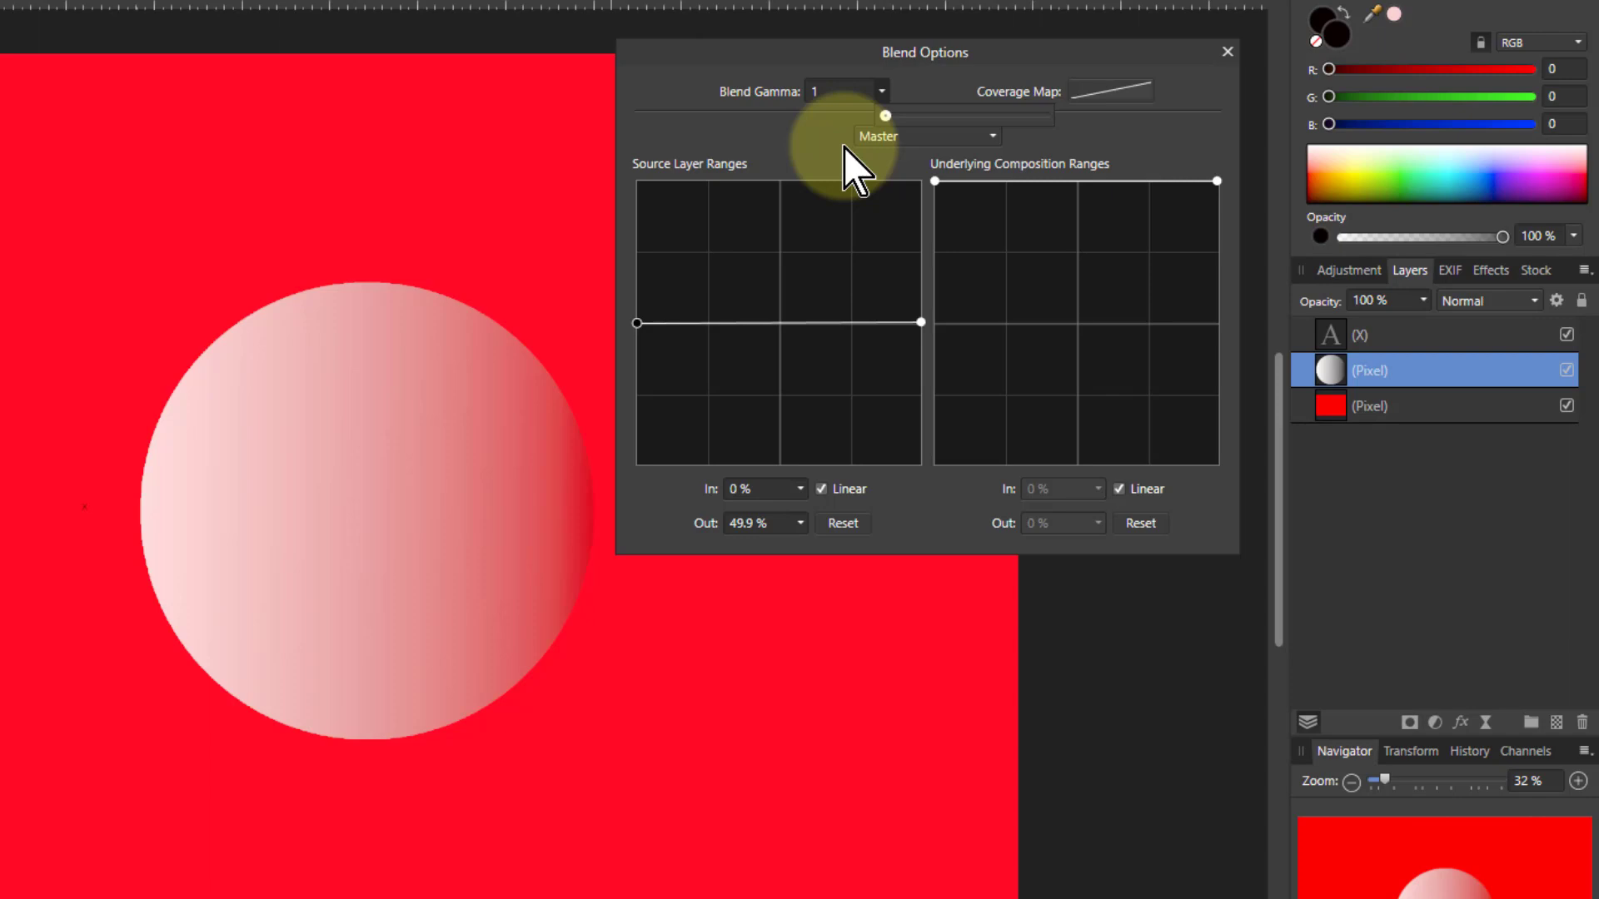
Set Blend Gamma back to 2.2 and reset the source range to full 100% opacity.
{"action": "left_click", "coordinate": [847, 91]}
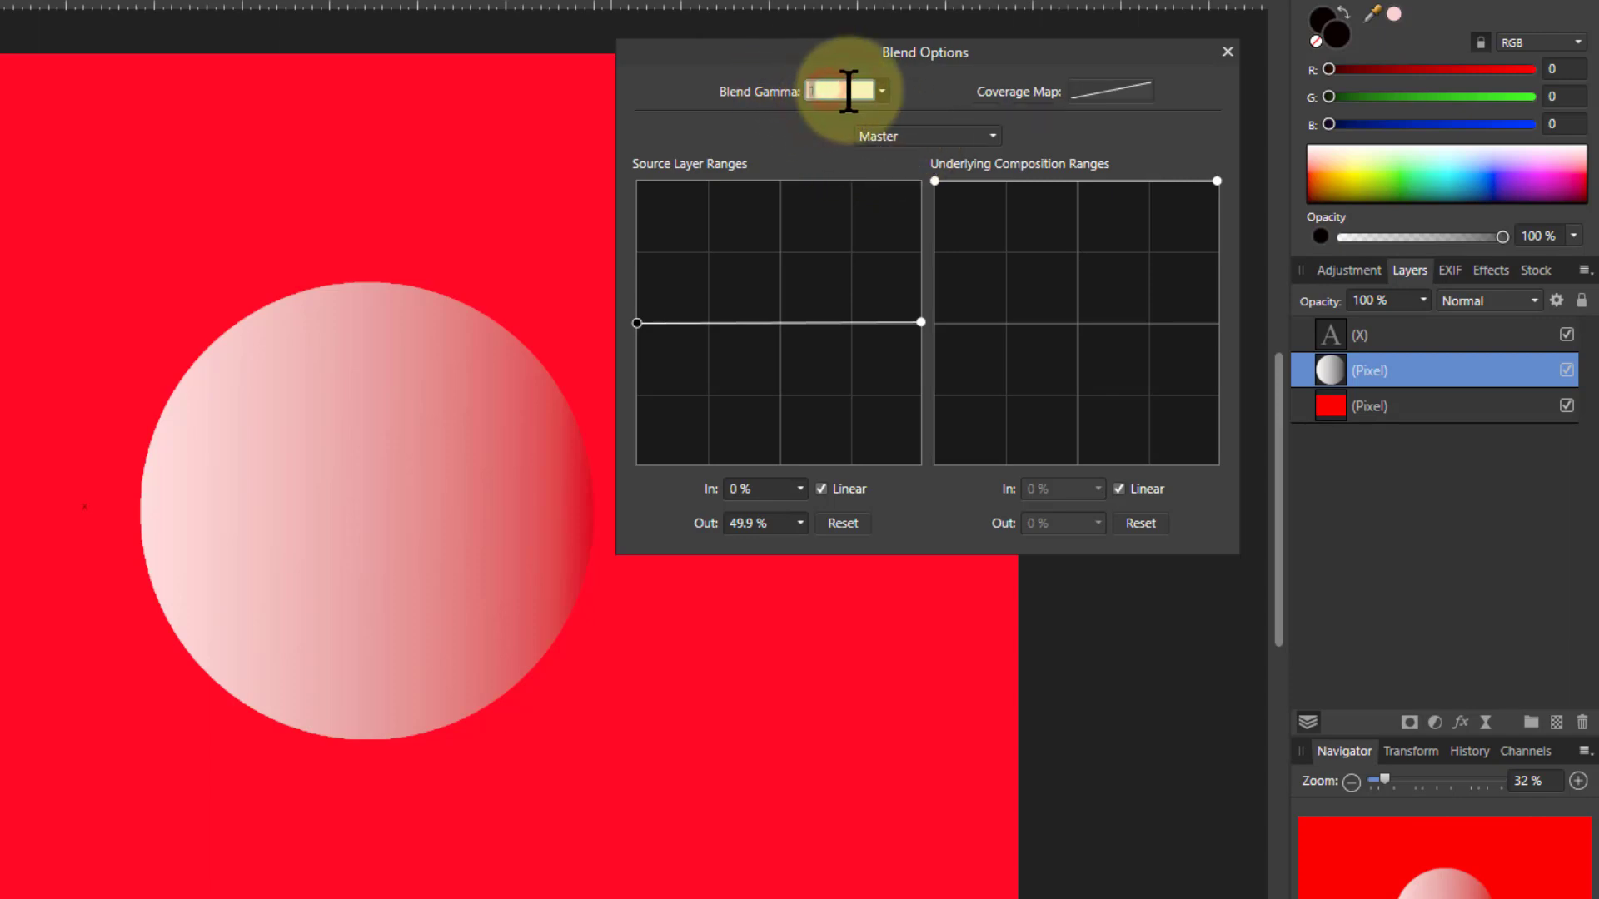
{"action": "type", "text": "2.2"}
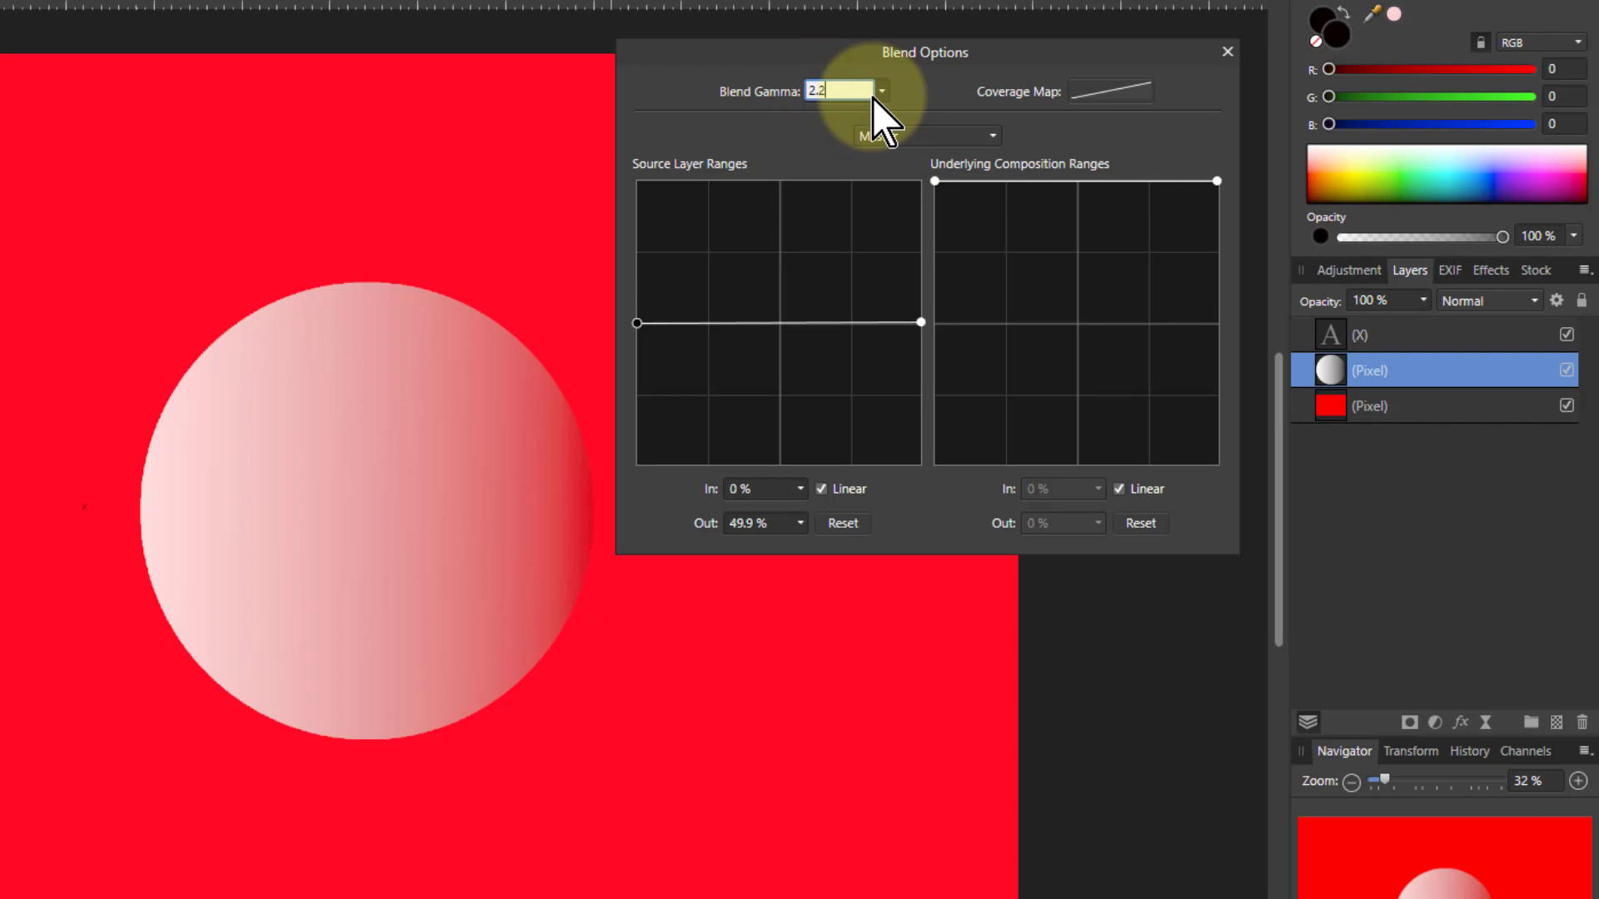
{"action": "key", "text": "Return"}
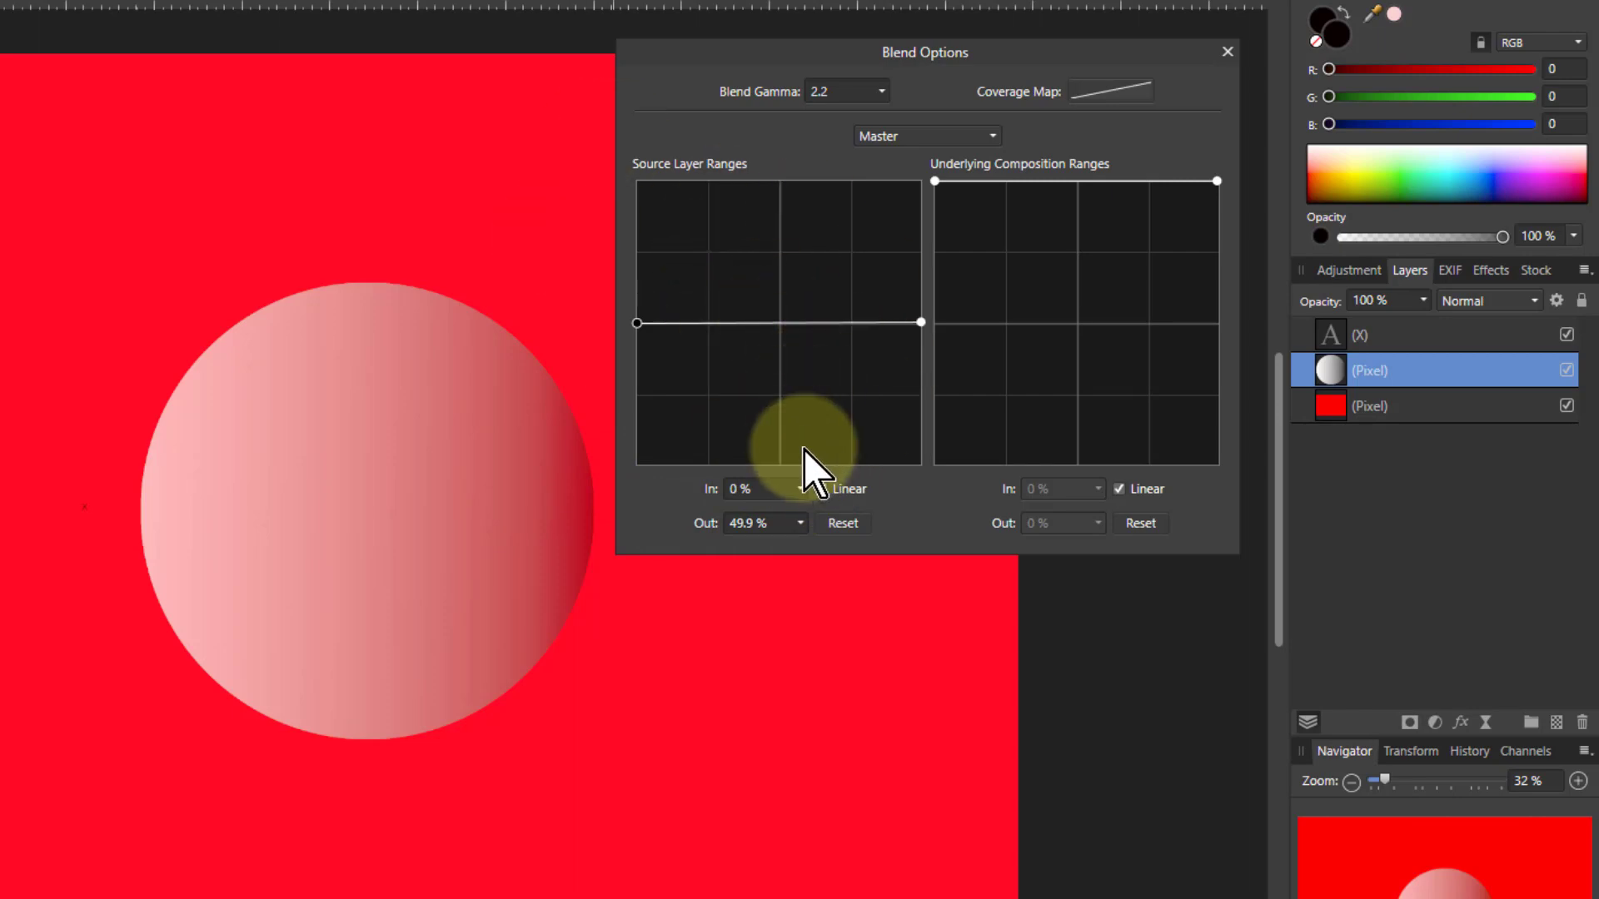
{"action": "left_click", "coordinate": [842, 523]}
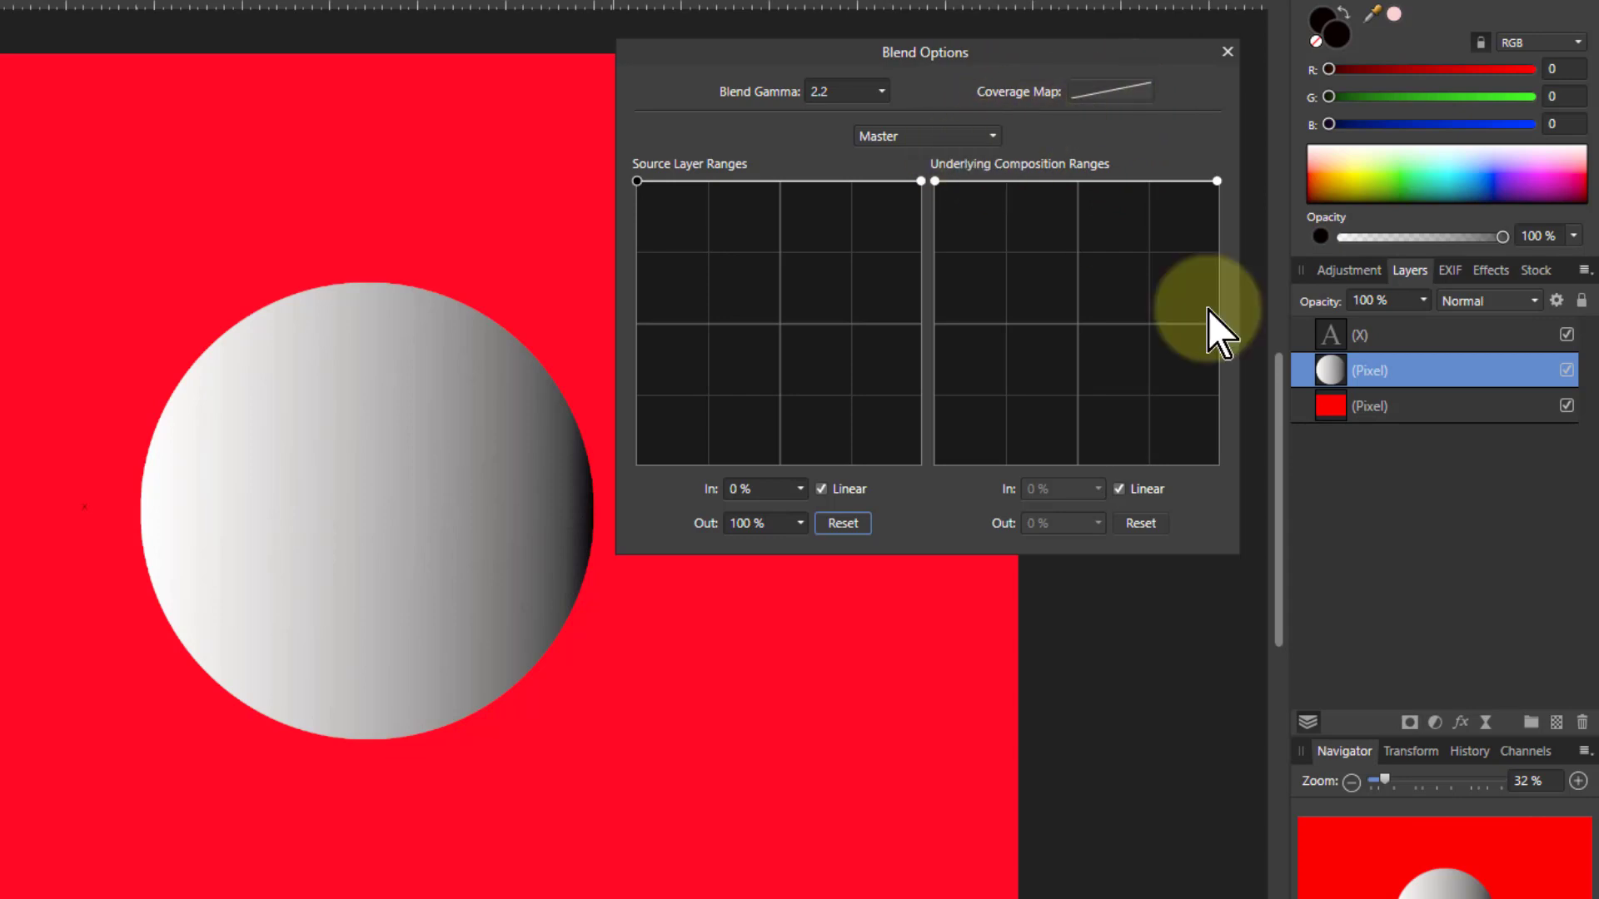
Select the X text layer and zoom in on the X to about 1443% to see its edge pixels.
{"action": "left_click", "coordinate": [1333, 337]}
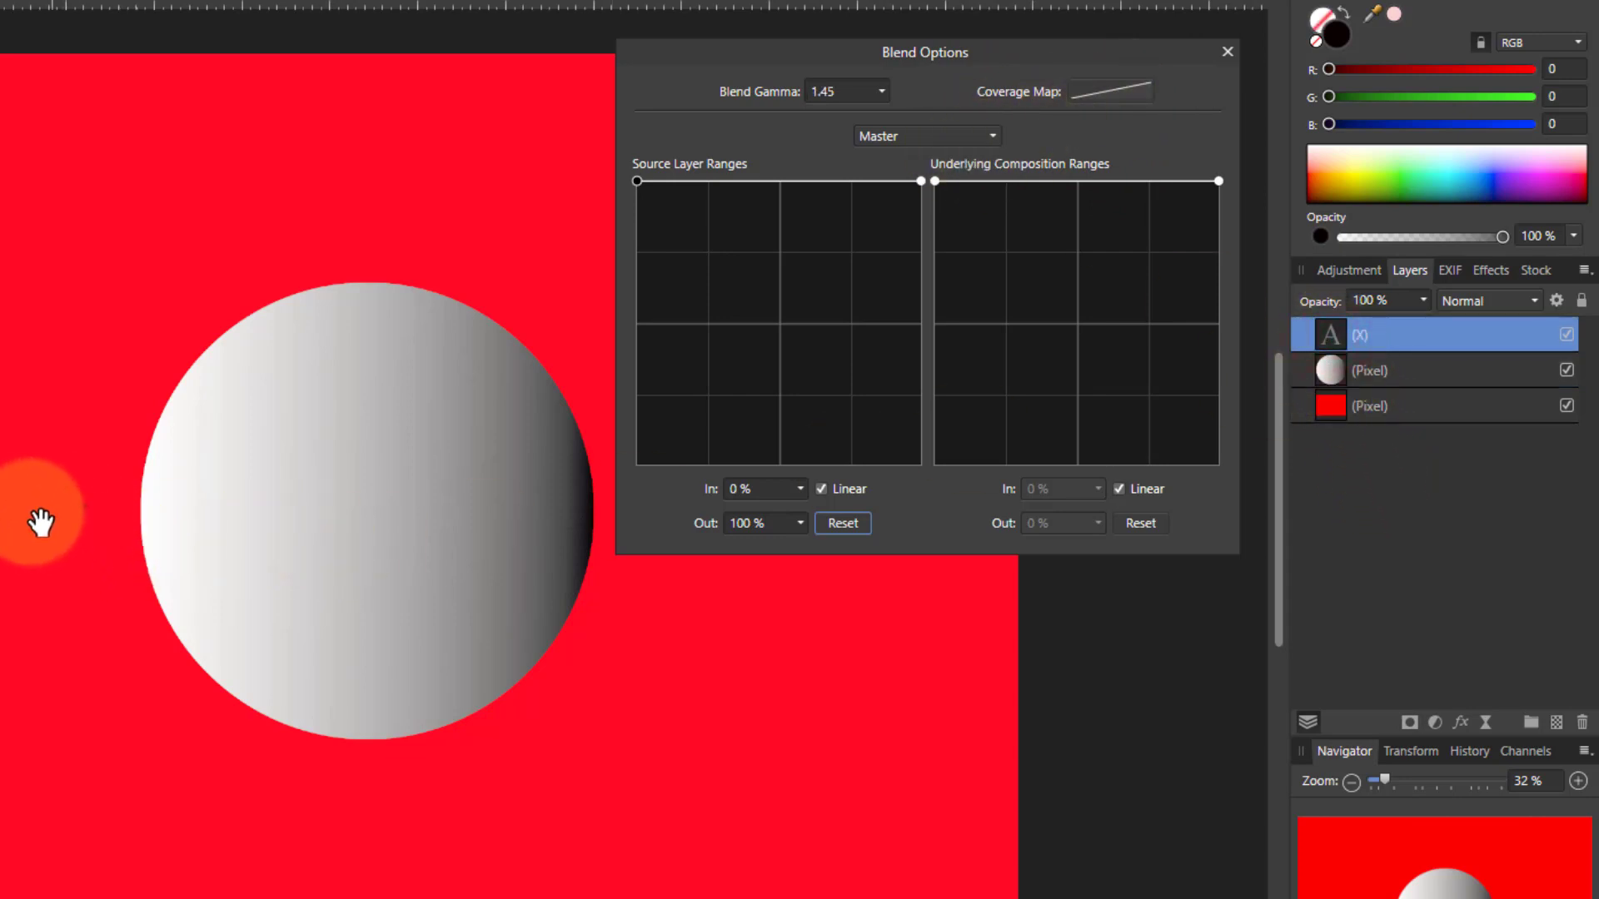
{"action": "scroll", "coordinate": [72, 529], "scroll_direction": "up", "scroll_amount": 8}
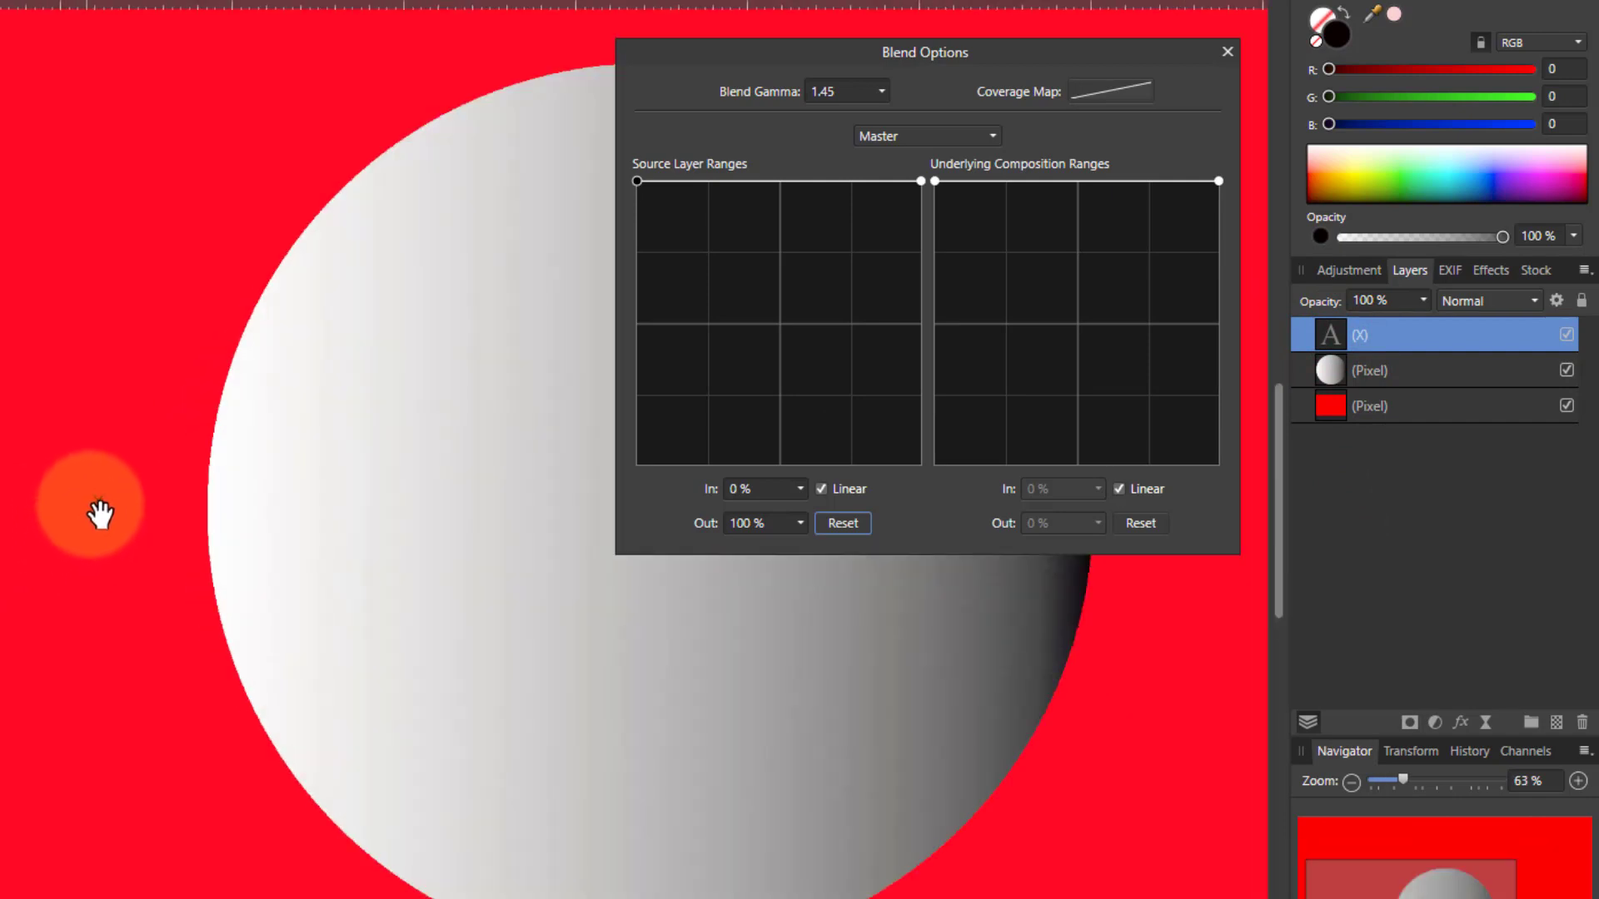
{"action": "scroll", "coordinate": [121, 514], "scroll_direction": "up", "scroll_amount": 5}
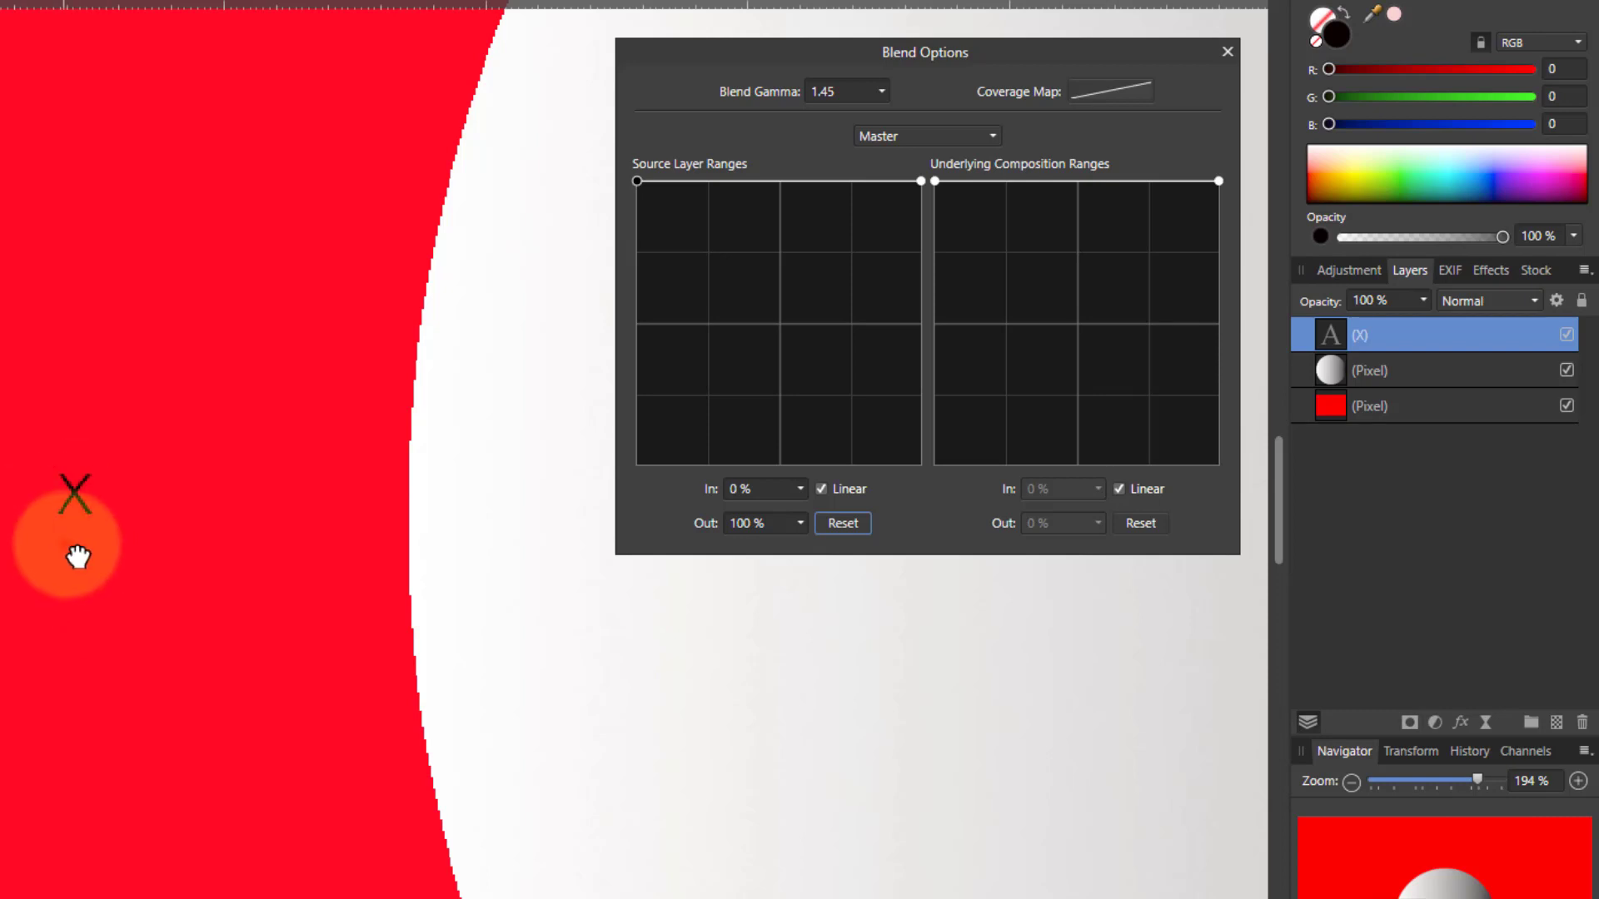
{"action": "left_click_drag", "start_coordinate": [72, 543], "coordinate": [266, 429]}
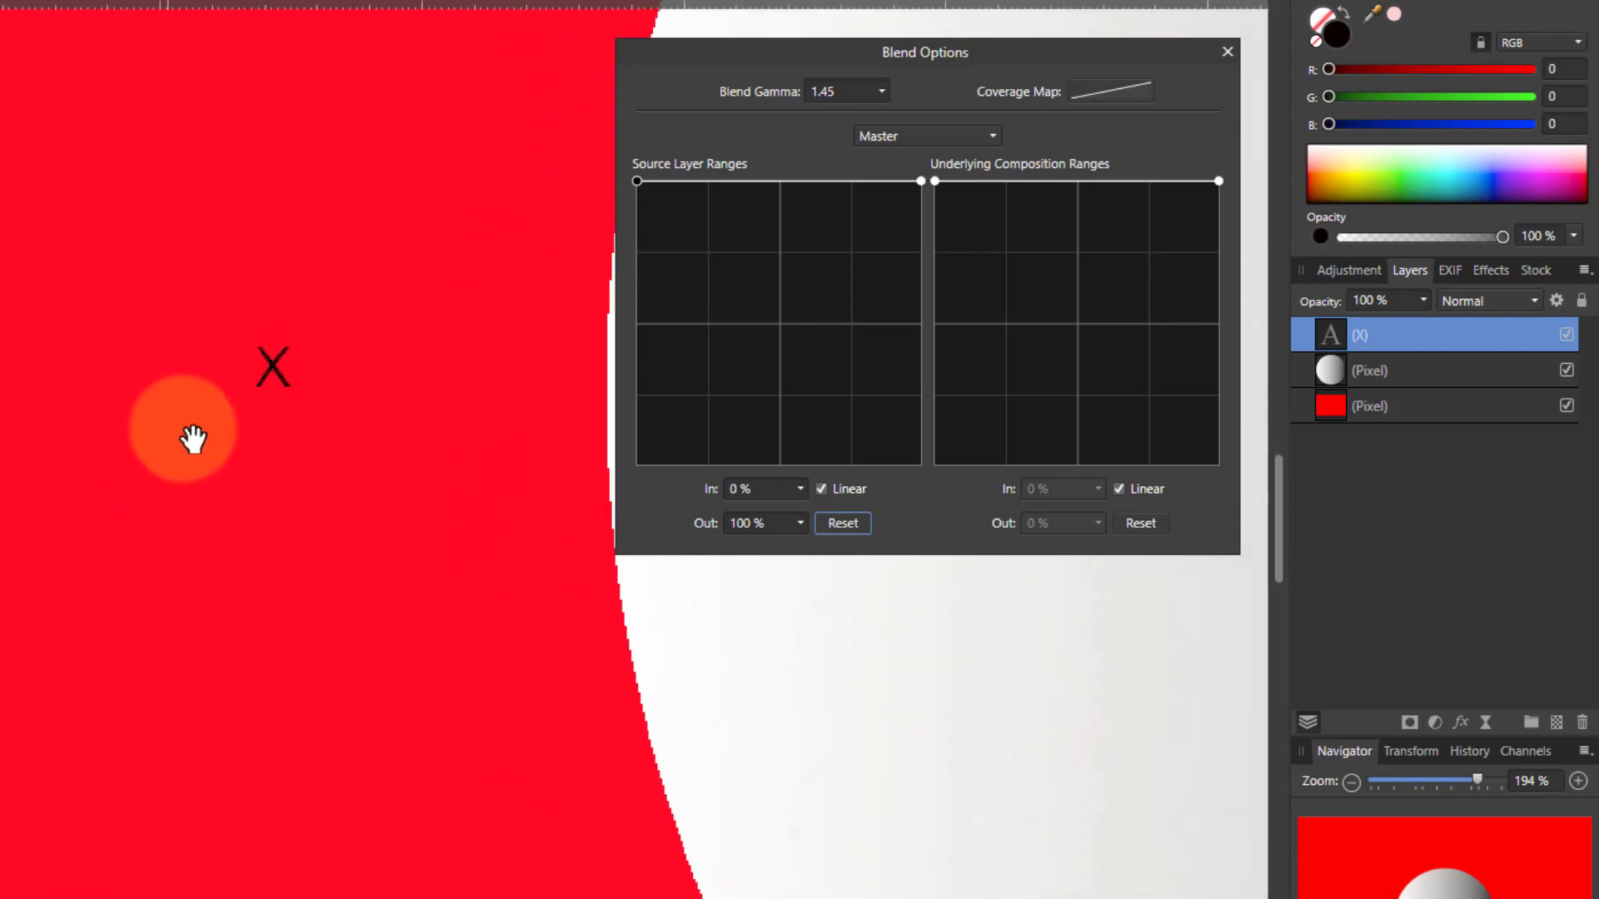
{"action": "scroll", "coordinate": [301, 375], "scroll_direction": "up", "scroll_amount": 1}
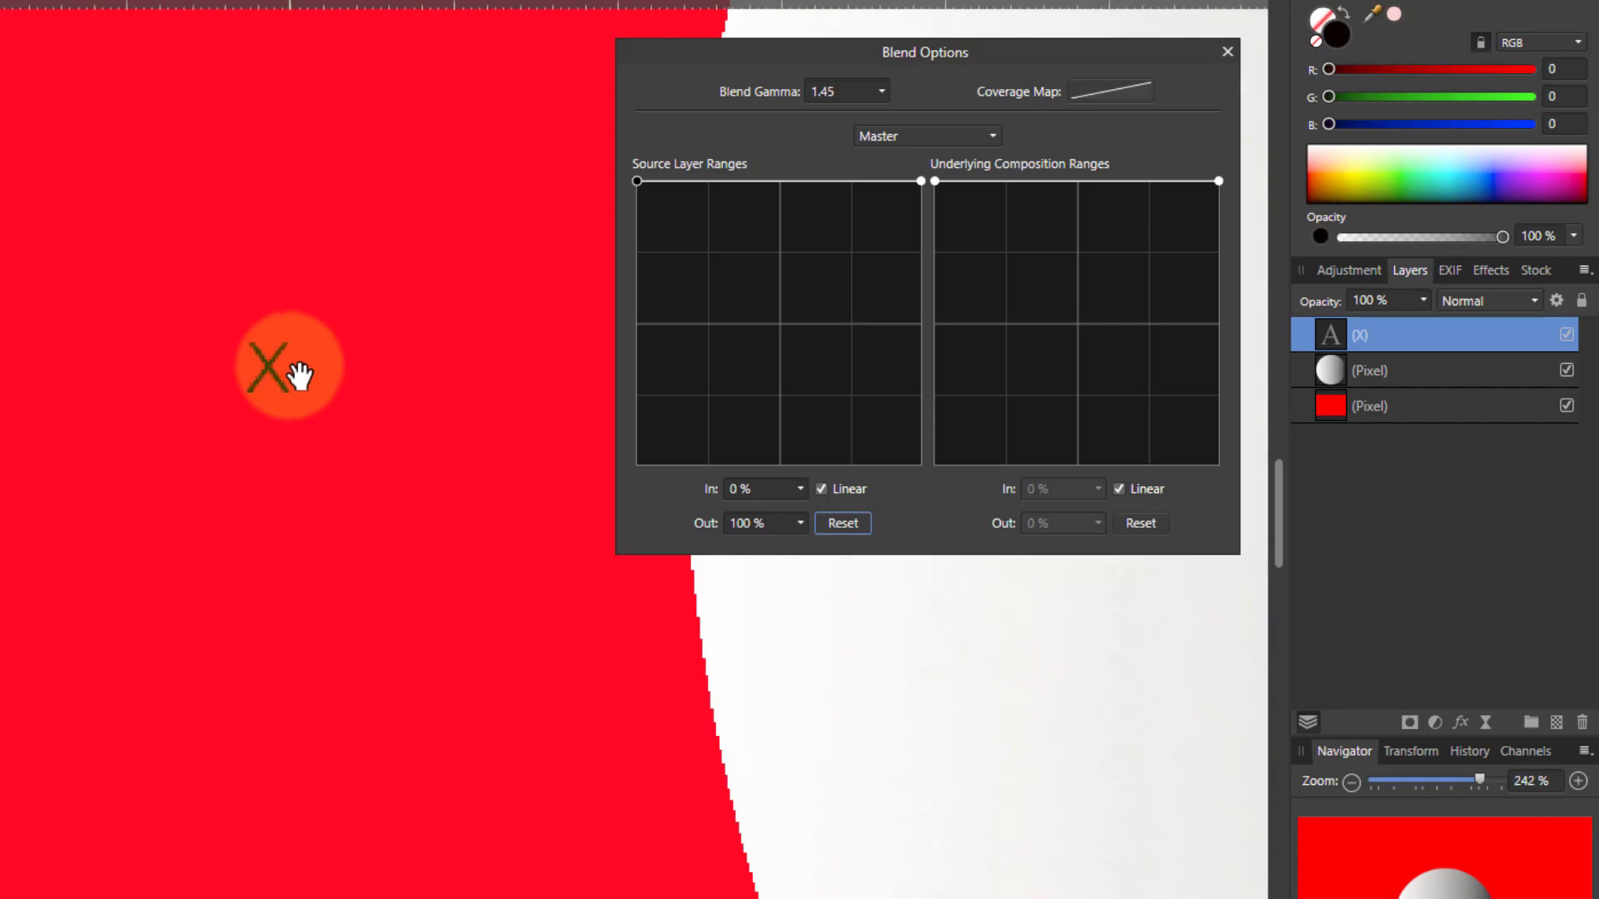
{"action": "scroll", "coordinate": [296, 372], "scroll_direction": "up", "scroll_amount": 1}
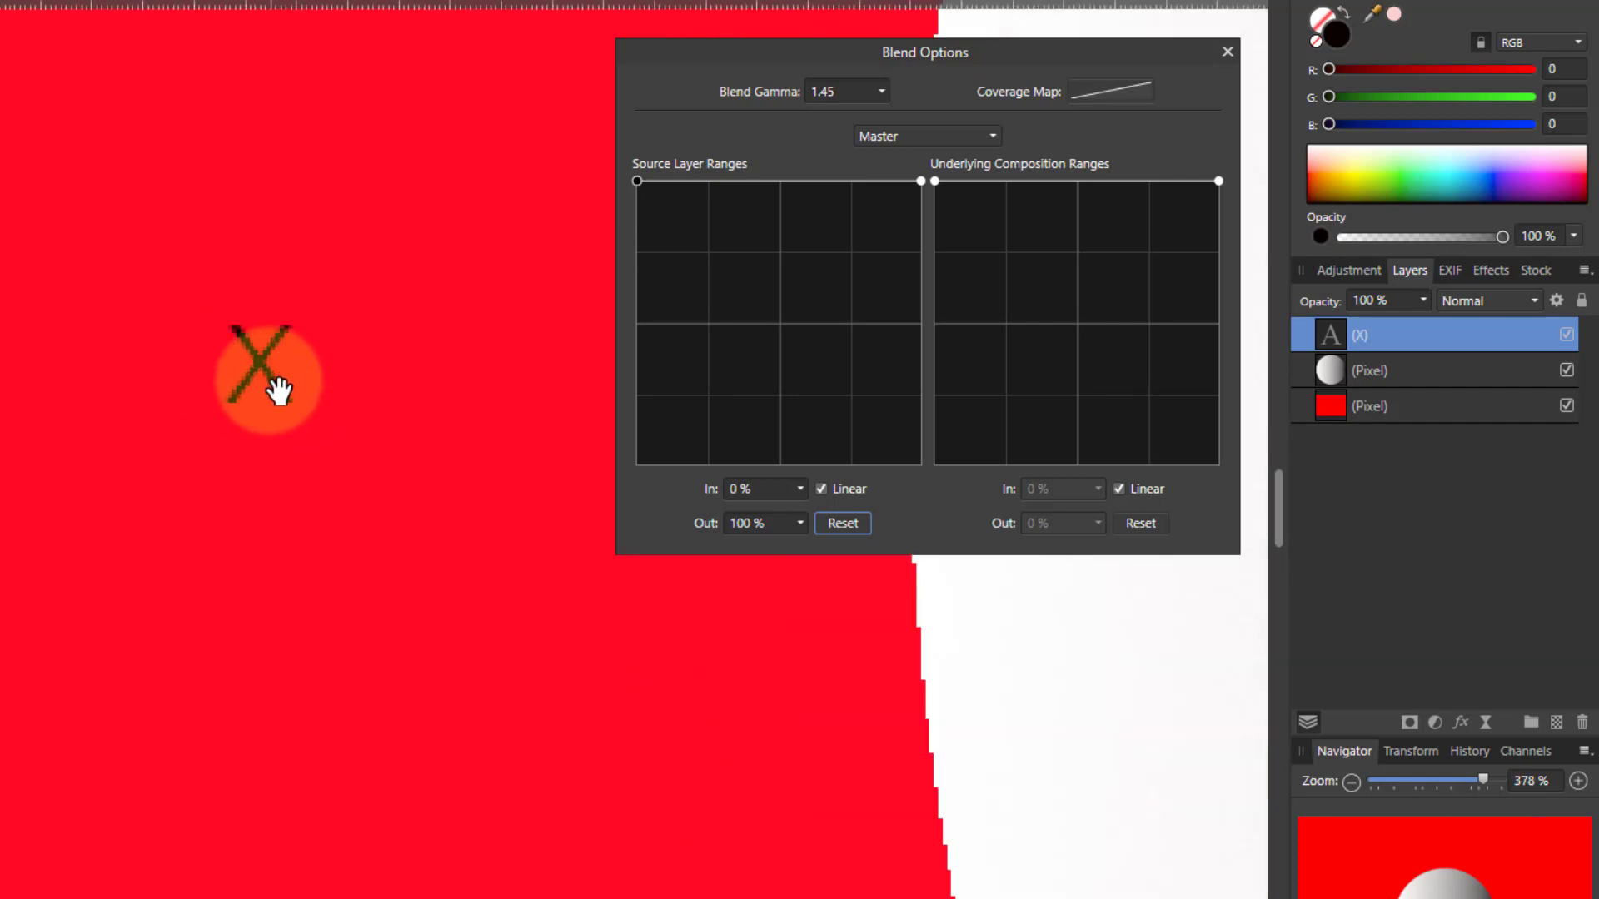
{"action": "scroll", "coordinate": [279, 387], "scroll_direction": "up", "scroll_amount": 3}
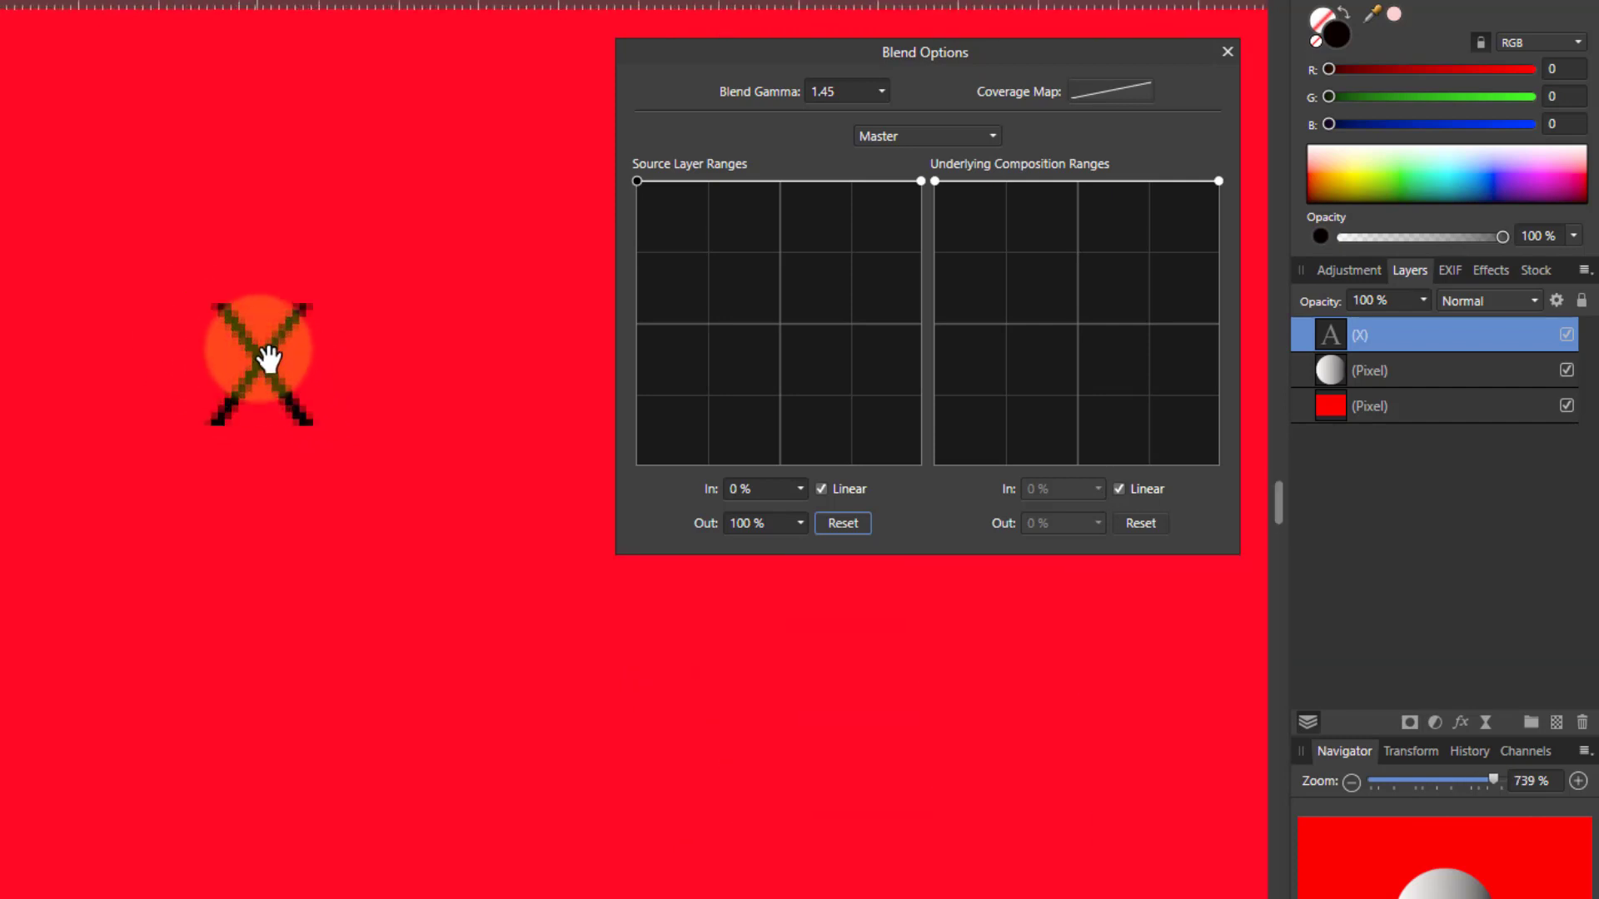
{"action": "scroll", "coordinate": [325, 367], "scroll_direction": "up", "scroll_amount": 4}
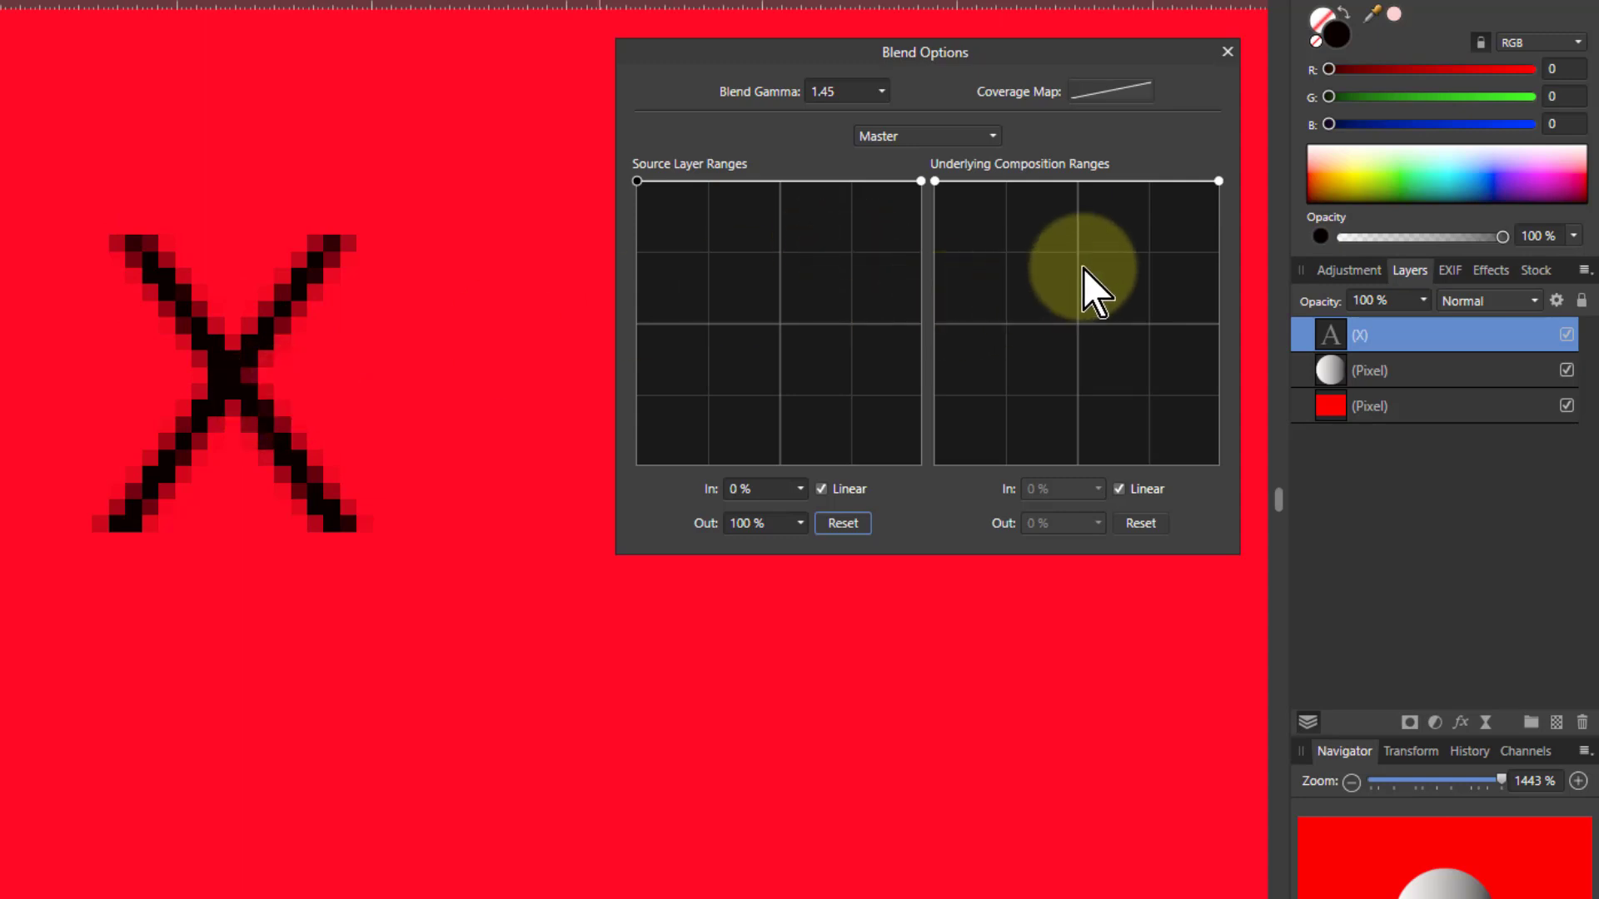
Reshape the X's Coverage Map curve into a straight bottom-left to top-right diagonal.
{"action": "left_click", "coordinate": [1093, 94]}
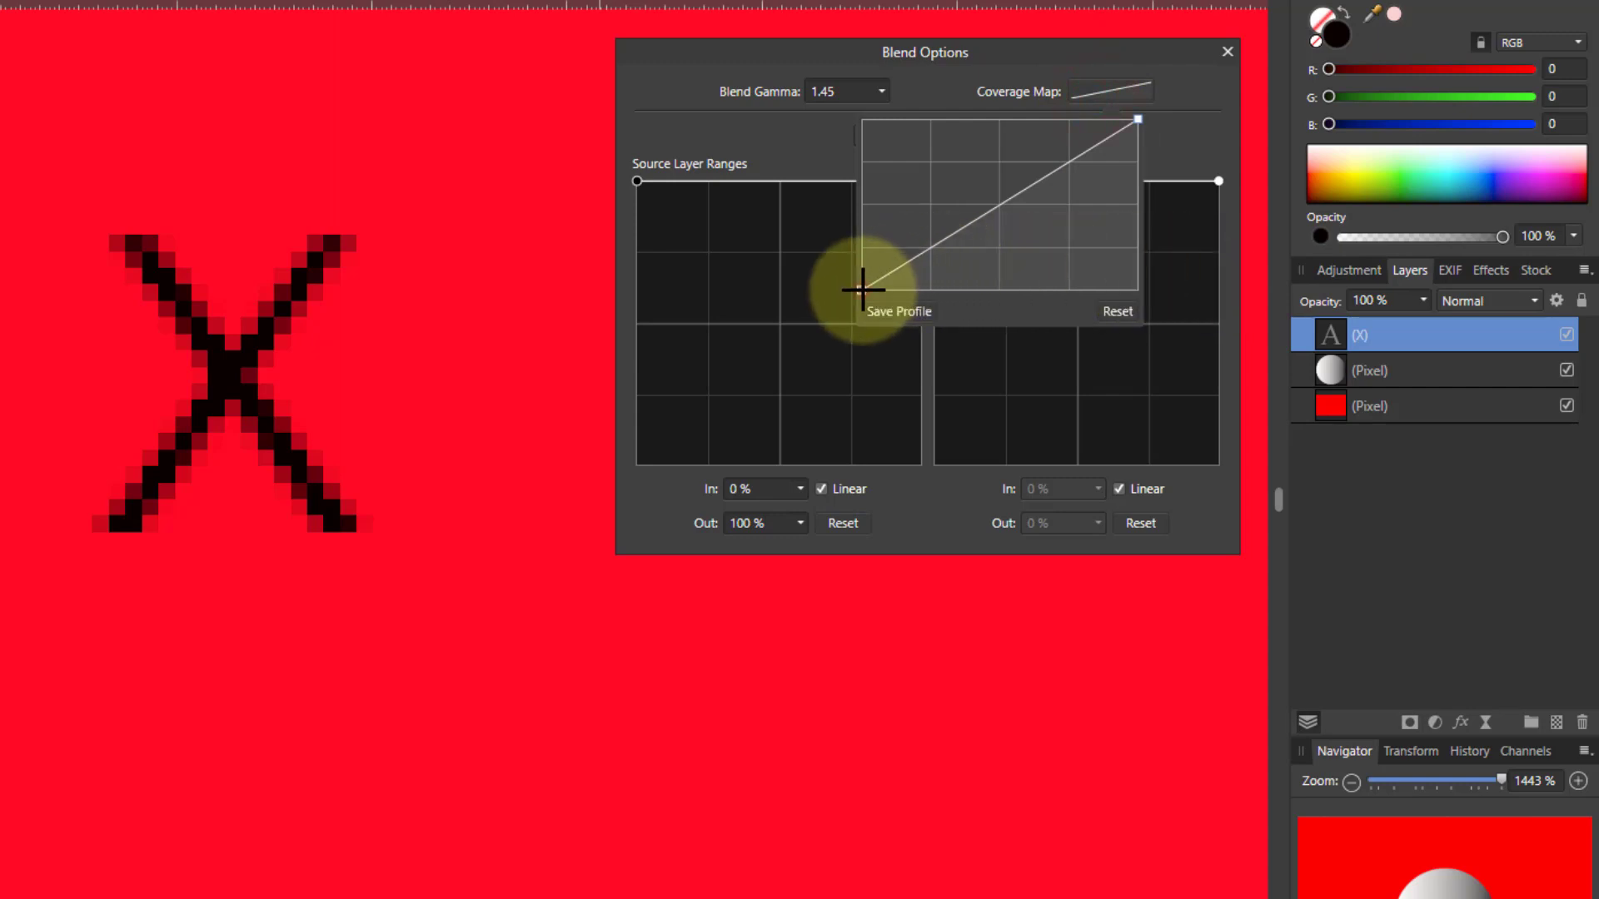
{"action": "left_click_drag", "start_coordinate": [863, 290], "coordinate": [848, 108]}
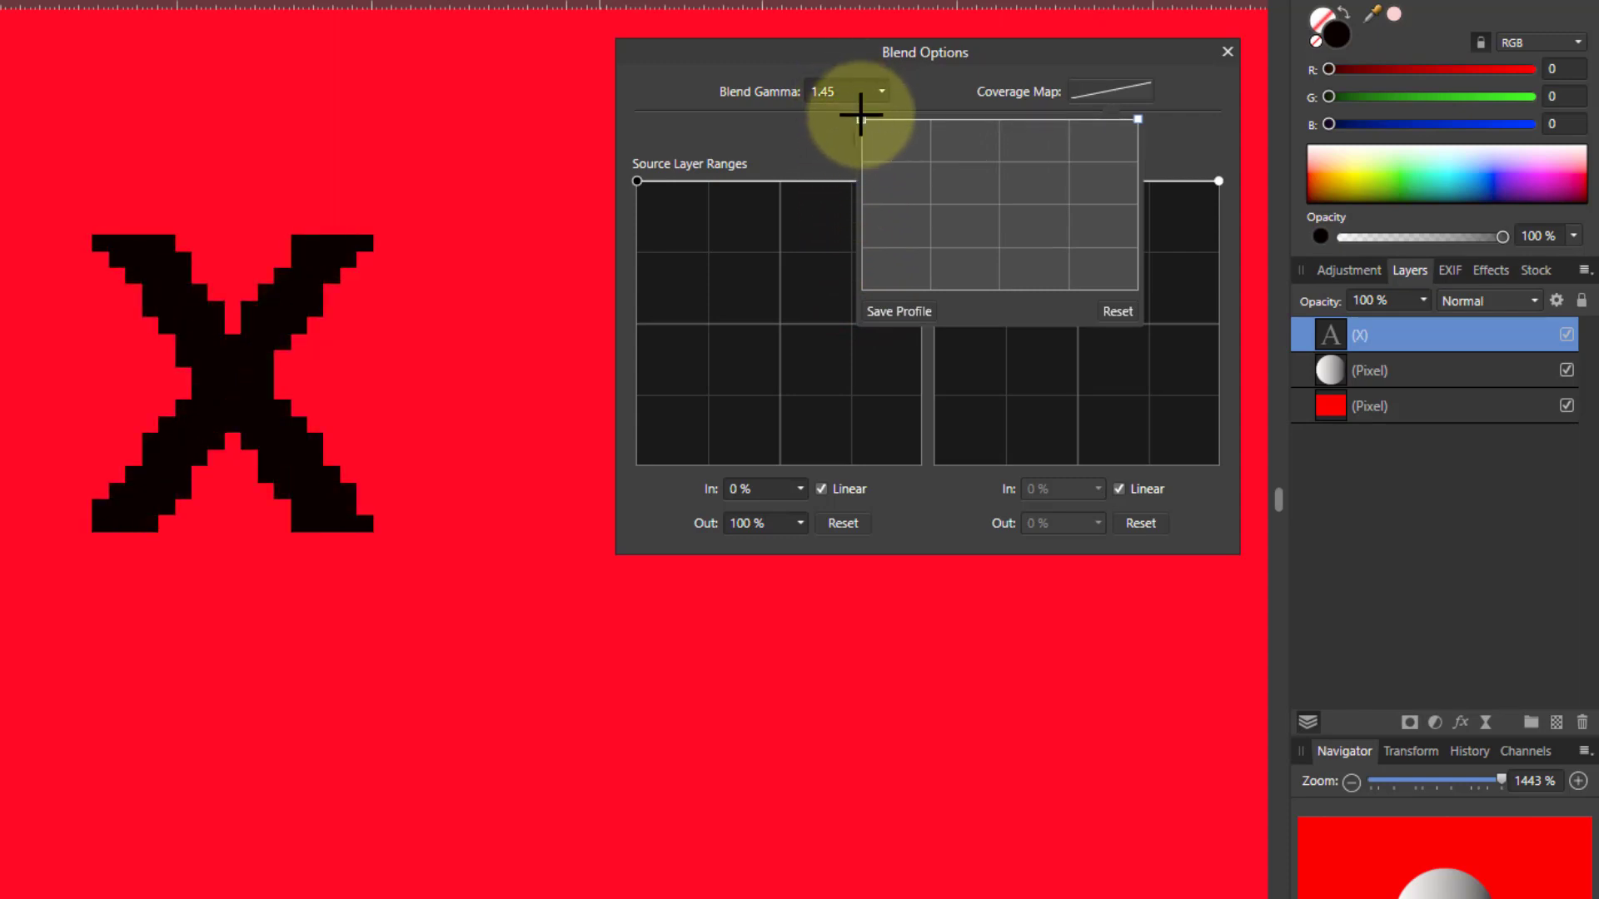
{"action": "left_click_drag", "start_coordinate": [860, 117], "coordinate": [851, 350]}
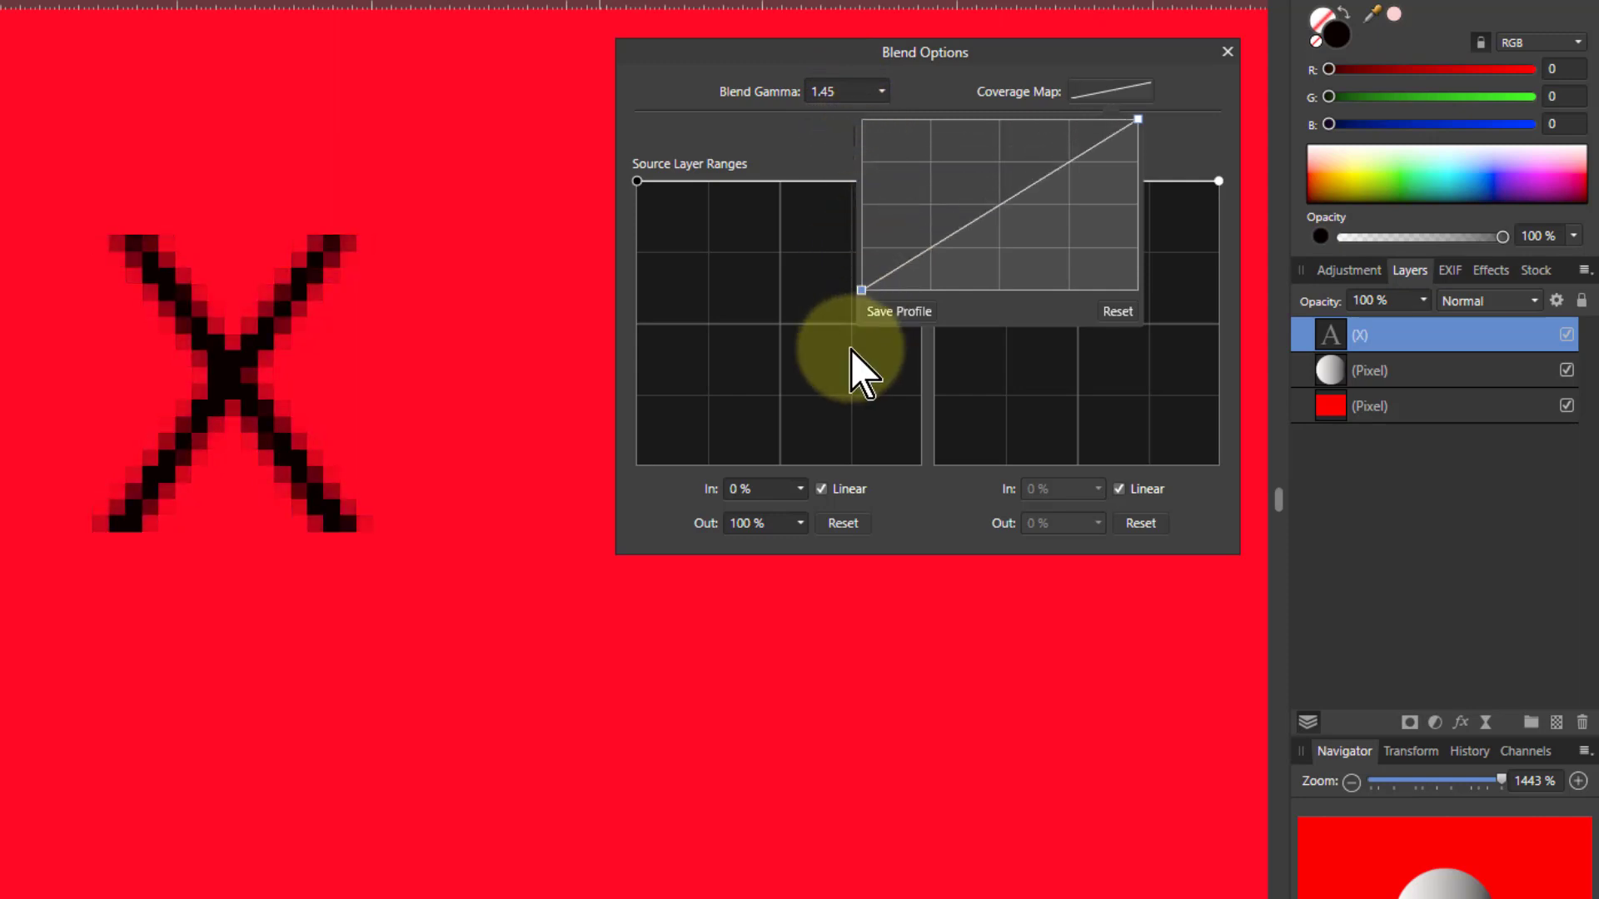
{"action": "left_click_drag", "start_coordinate": [1134, 122], "coordinate": [1137, 119]}
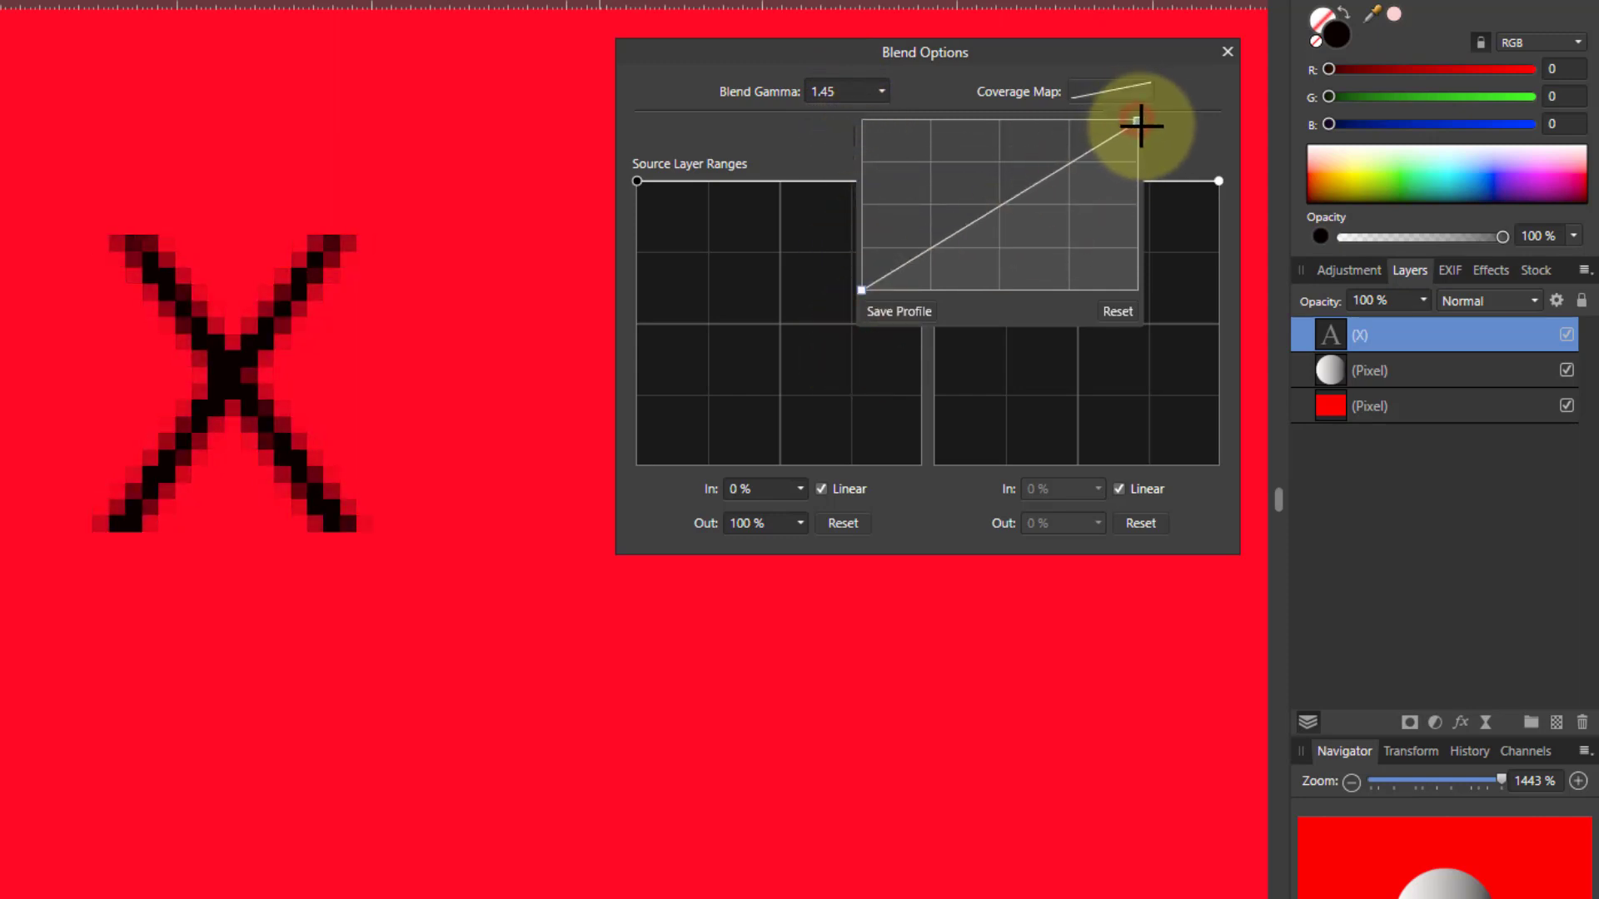
{"action": "left_click_drag", "start_coordinate": [1141, 125], "coordinate": [1188, 42]}
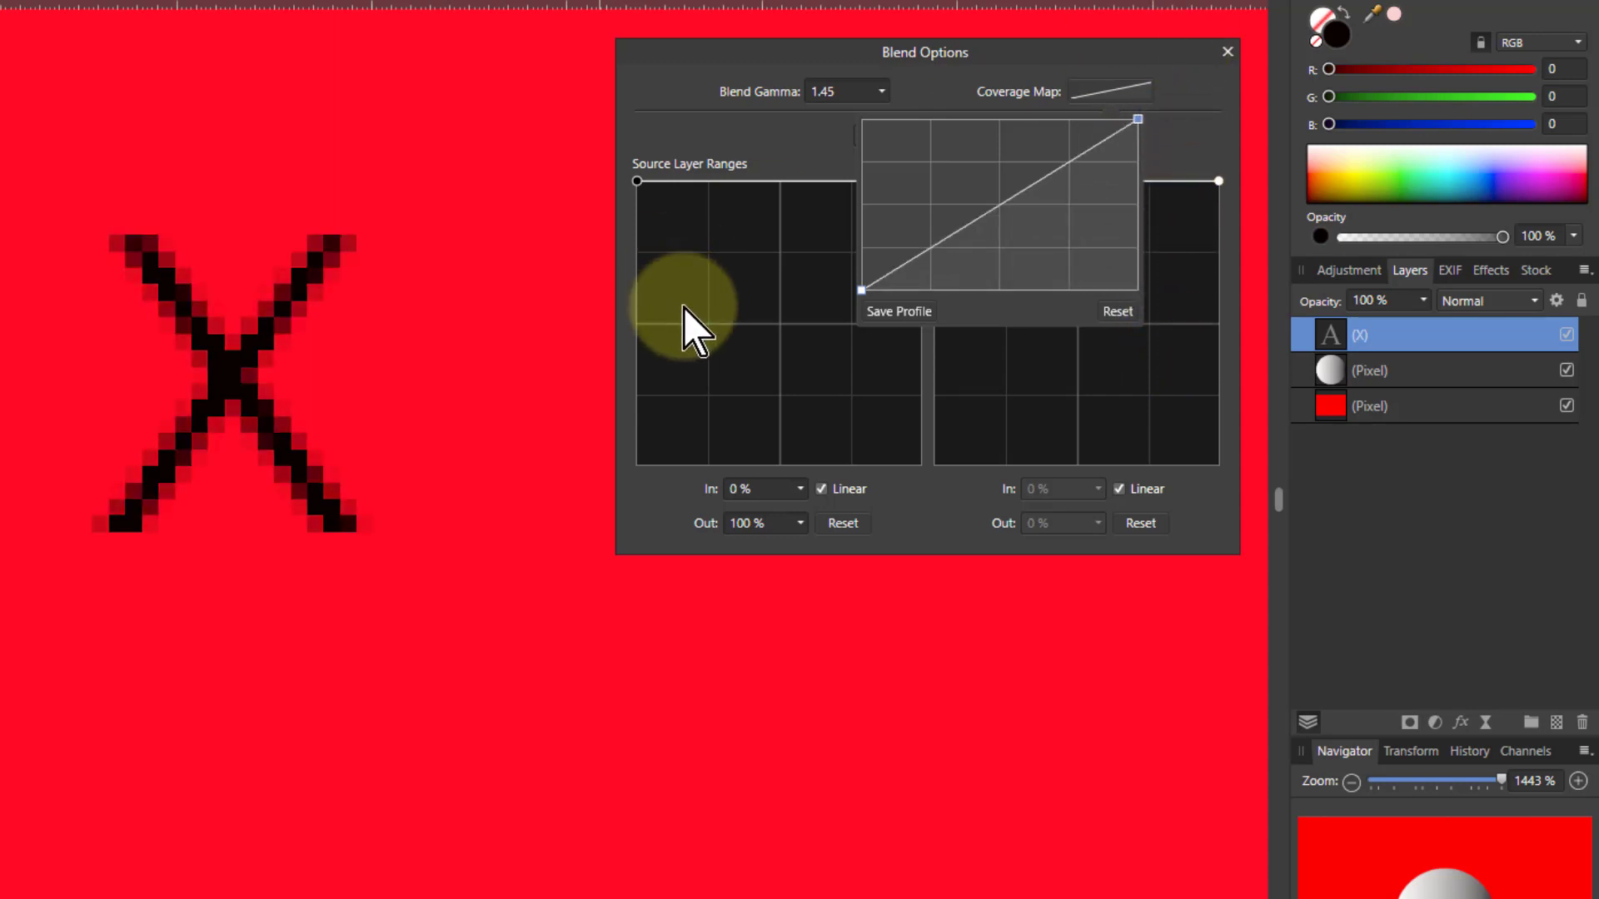
Try flat, sagging and hard-step Coverage Map shapes on the X, giving it aliased edges.
{"action": "scroll", "coordinate": [301, 341], "scroll_direction": "down", "scroll_amount": 10}
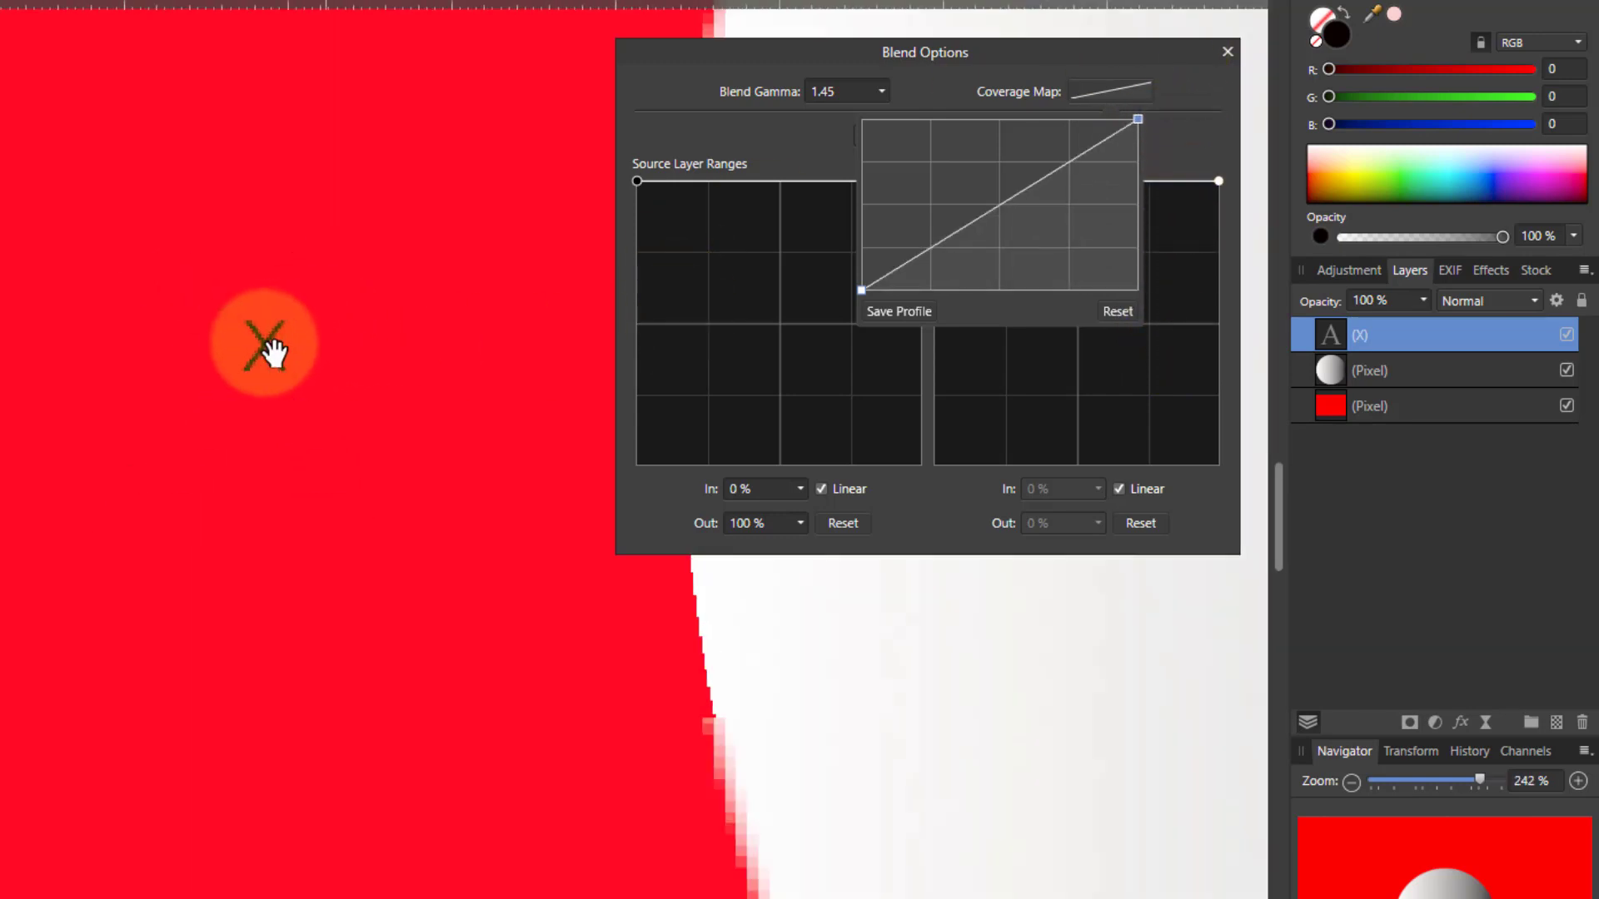
{"action": "scroll", "coordinate": [263, 344], "scroll_direction": "up", "scroll_amount": 4}
{"action": "scroll", "coordinate": [256, 341], "scroll_direction": "down", "scroll_amount": 2}
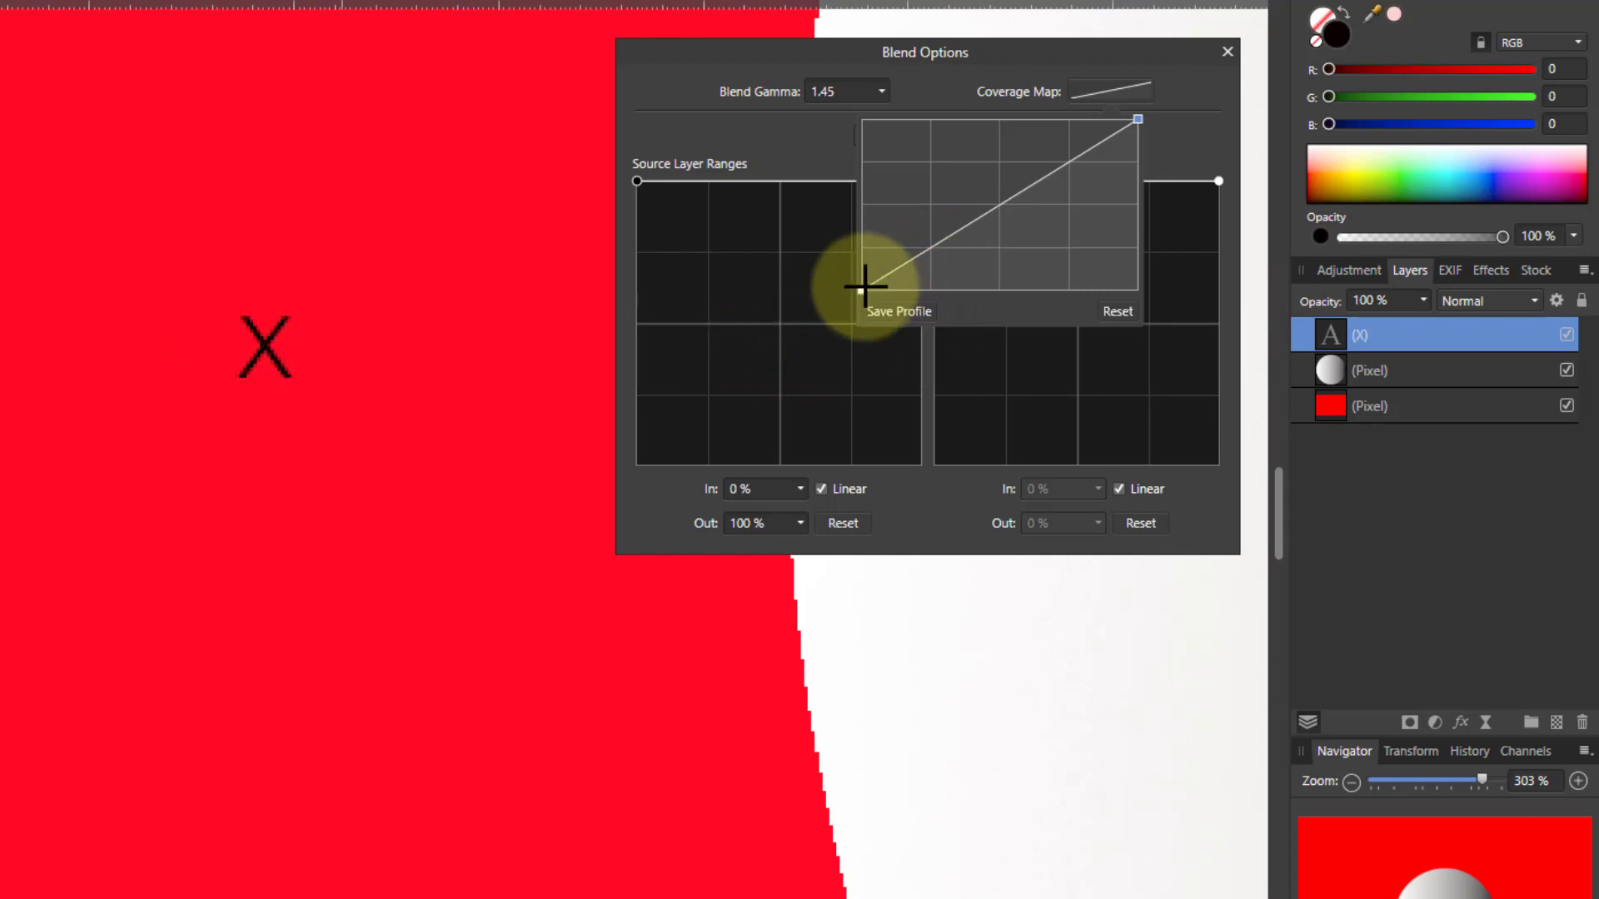
{"action": "left_click_drag", "start_coordinate": [864, 287], "coordinate": [846, 349]}
{"action": "left_click_drag", "start_coordinate": [992, 211], "coordinate": [1003, 119]}
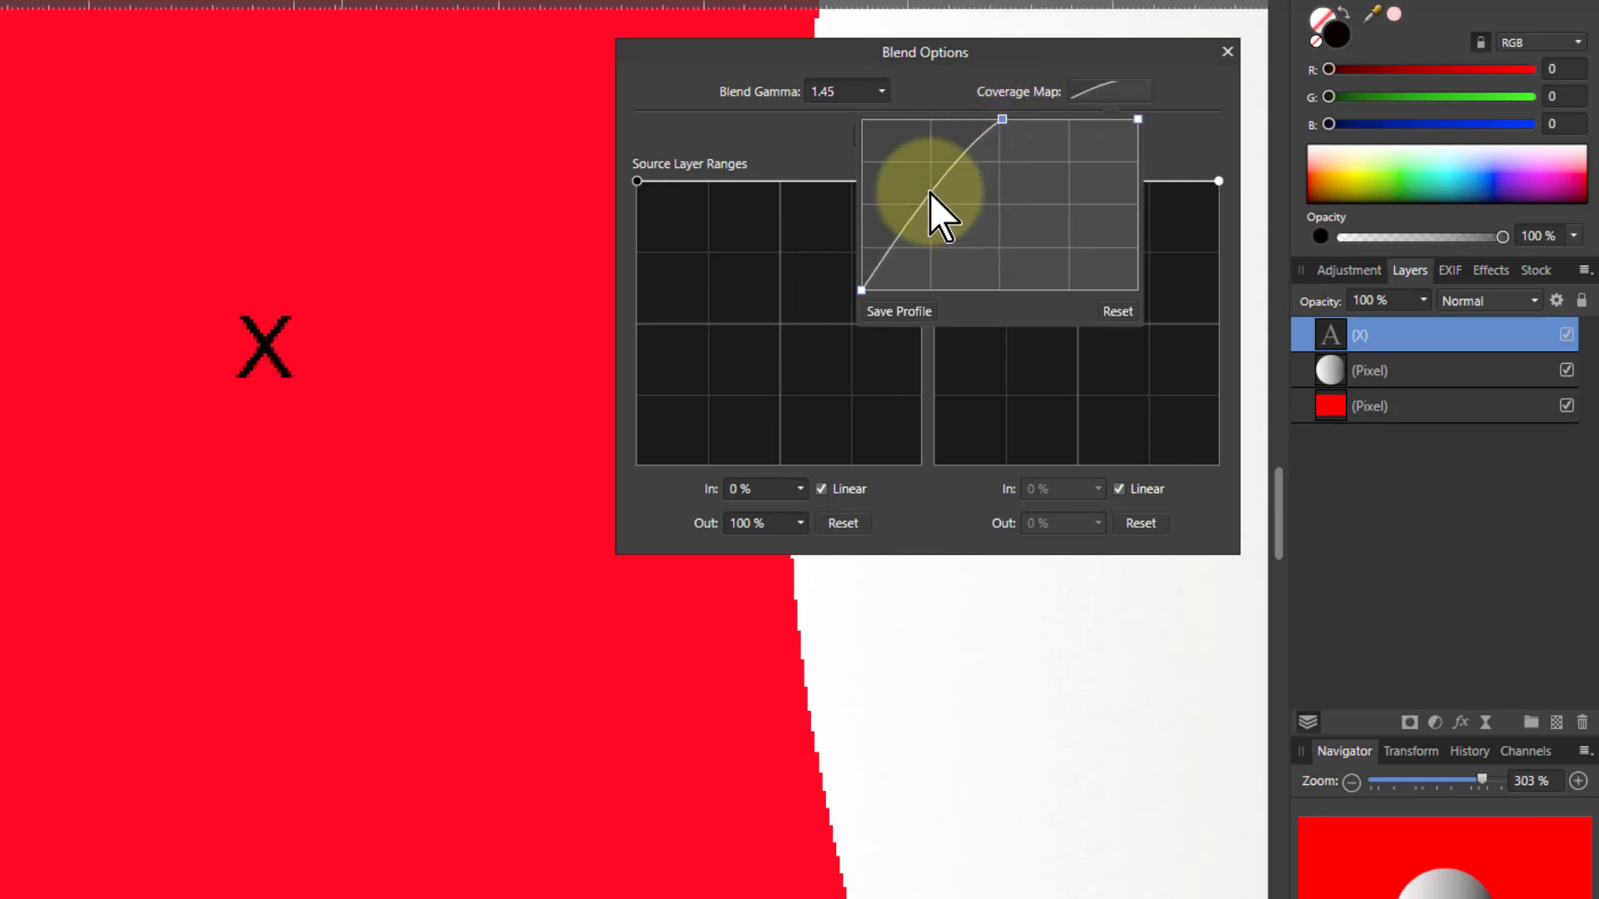
{"action": "left_click_drag", "start_coordinate": [932, 197], "coordinate": [1002, 290]}
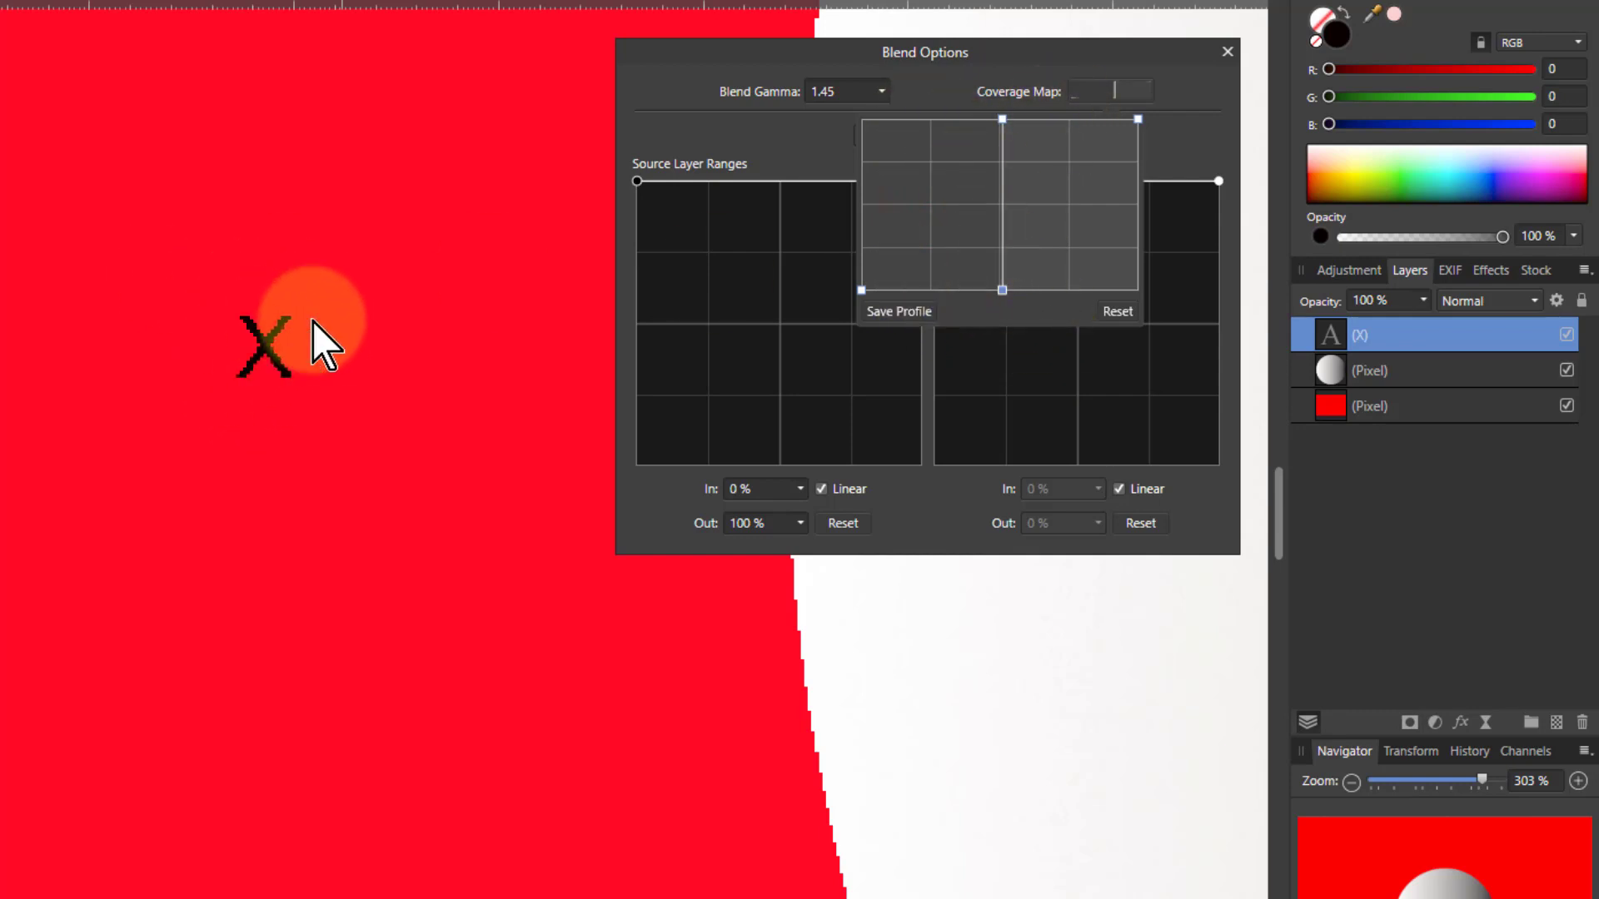
Reset the Coverage Map to its default diagonal and close the curve editor.
{"action": "left_click", "coordinate": [927, 198]}
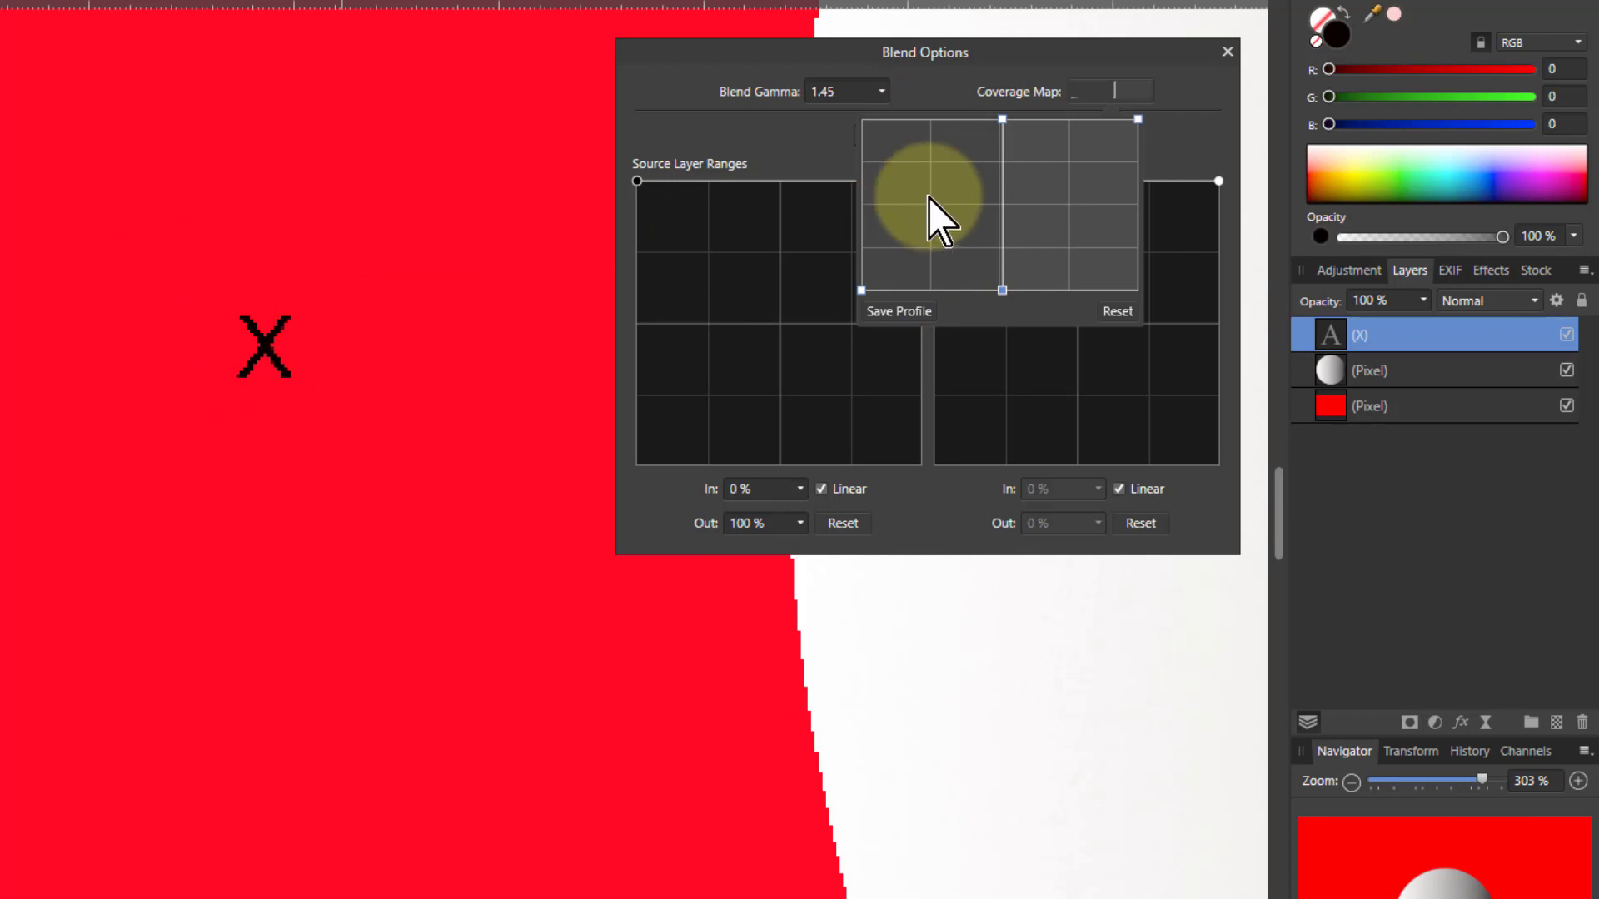
{"action": "left_click", "coordinate": [1106, 312]}
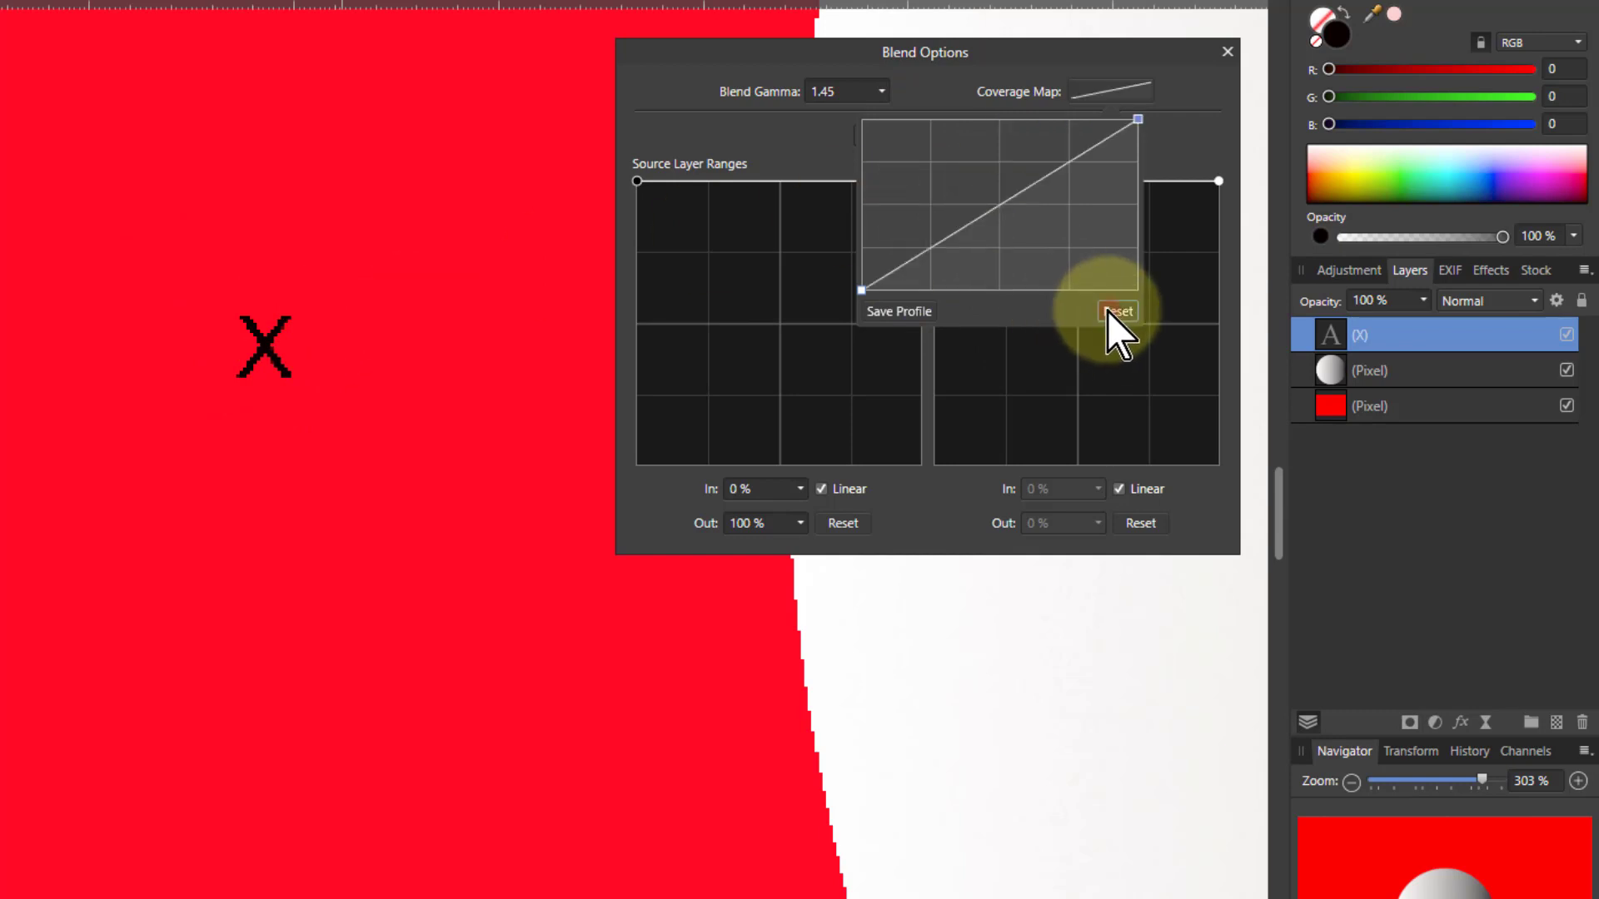
{"action": "left_click", "coordinate": [1188, 117]}
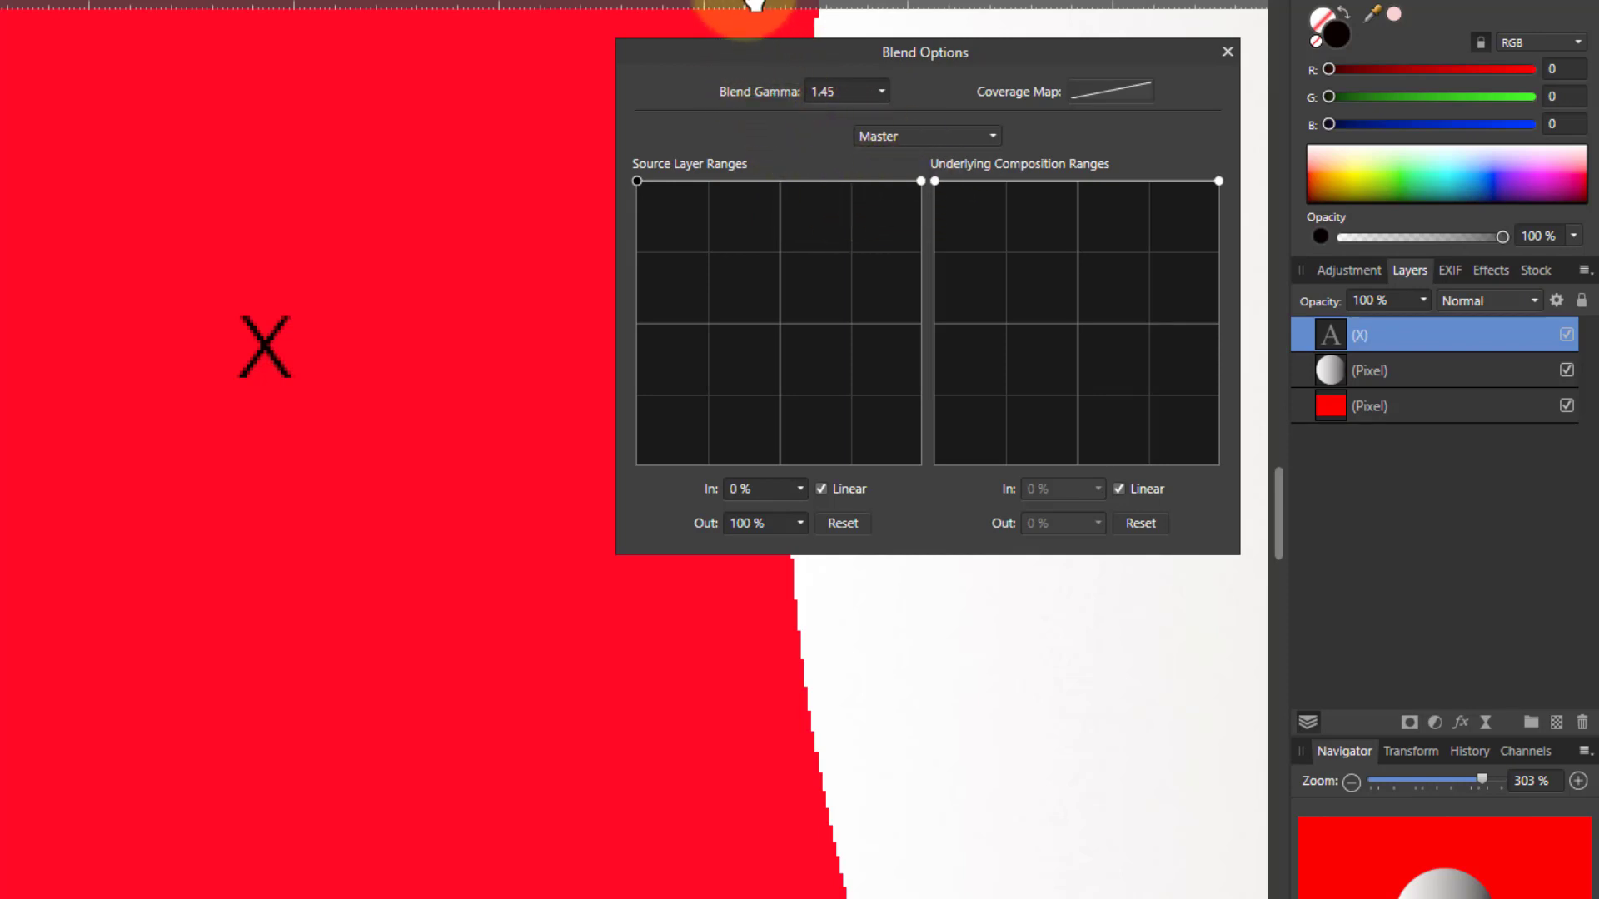
Switch to the Lincoln Memorial photo and move Blend Options down-right, clear of the image.
{"action": "left_click", "coordinate": [740, 1]}
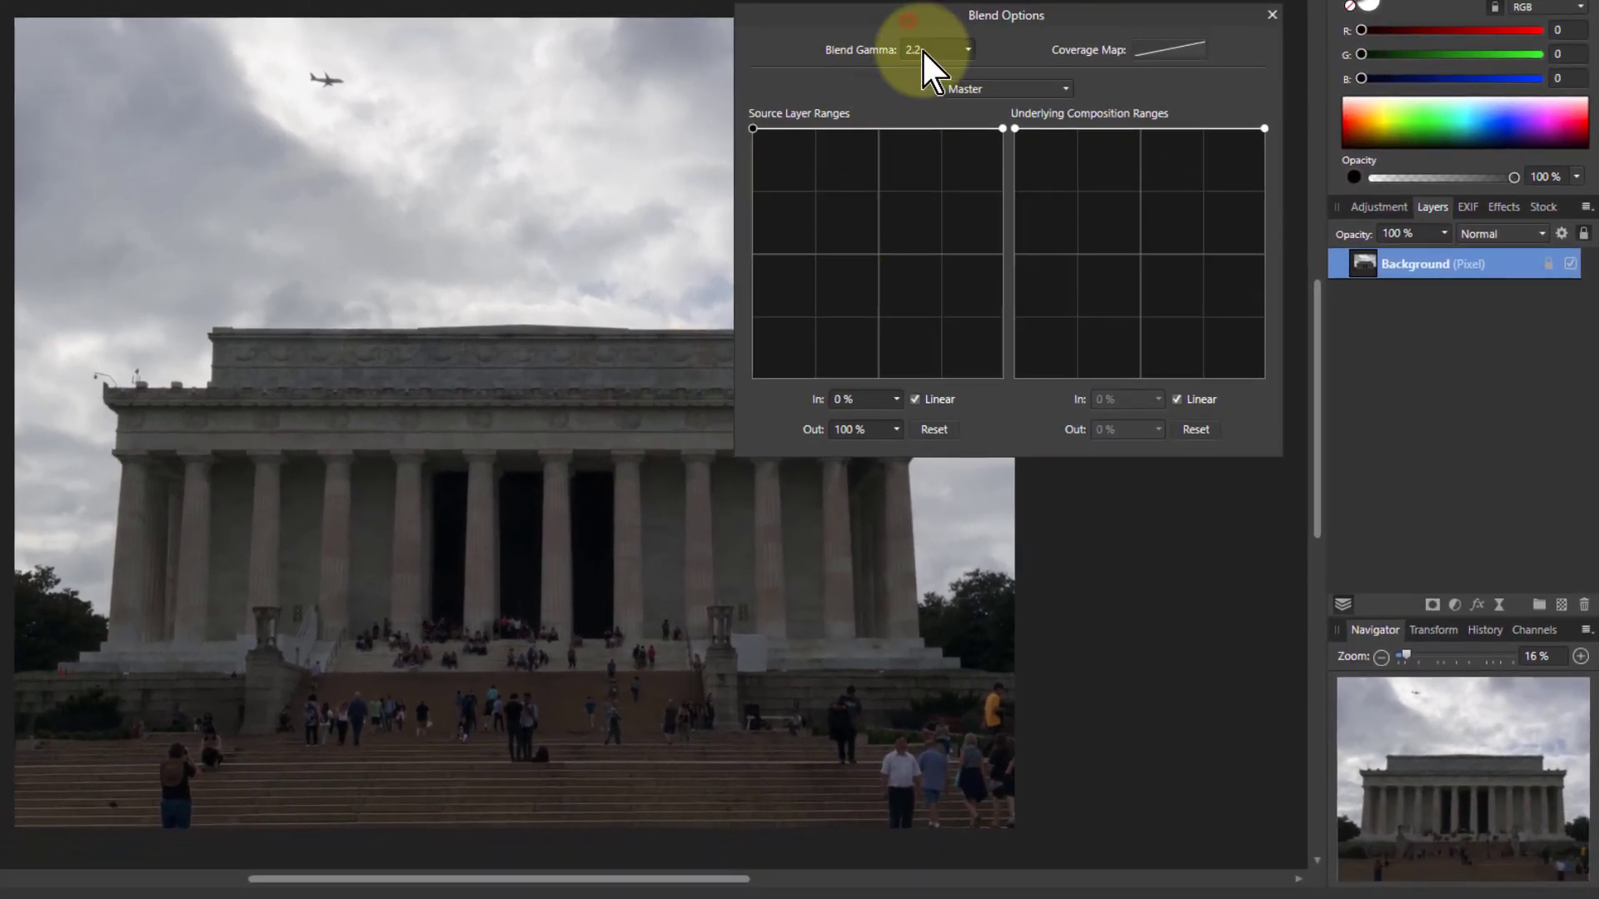
{"action": "left_click_drag", "start_coordinate": [922, 48], "coordinate": [949, 129]}
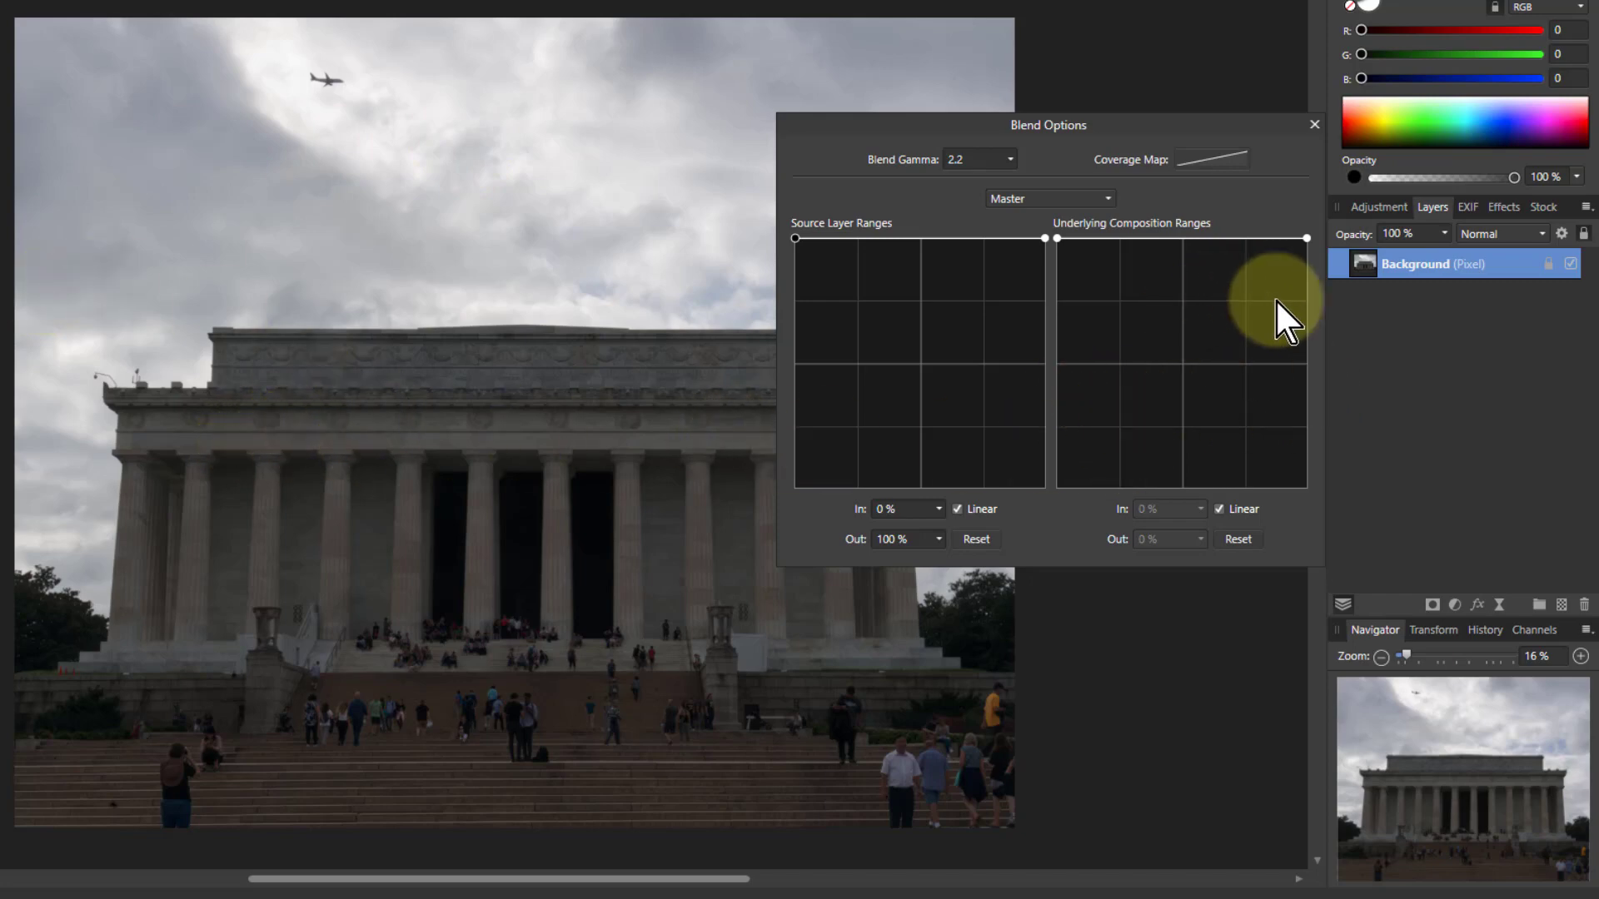
Add an Exposure adjustment set to 2.4, washing the Lincoln Memorial sky to white.
{"action": "left_click", "coordinate": [1455, 605]}
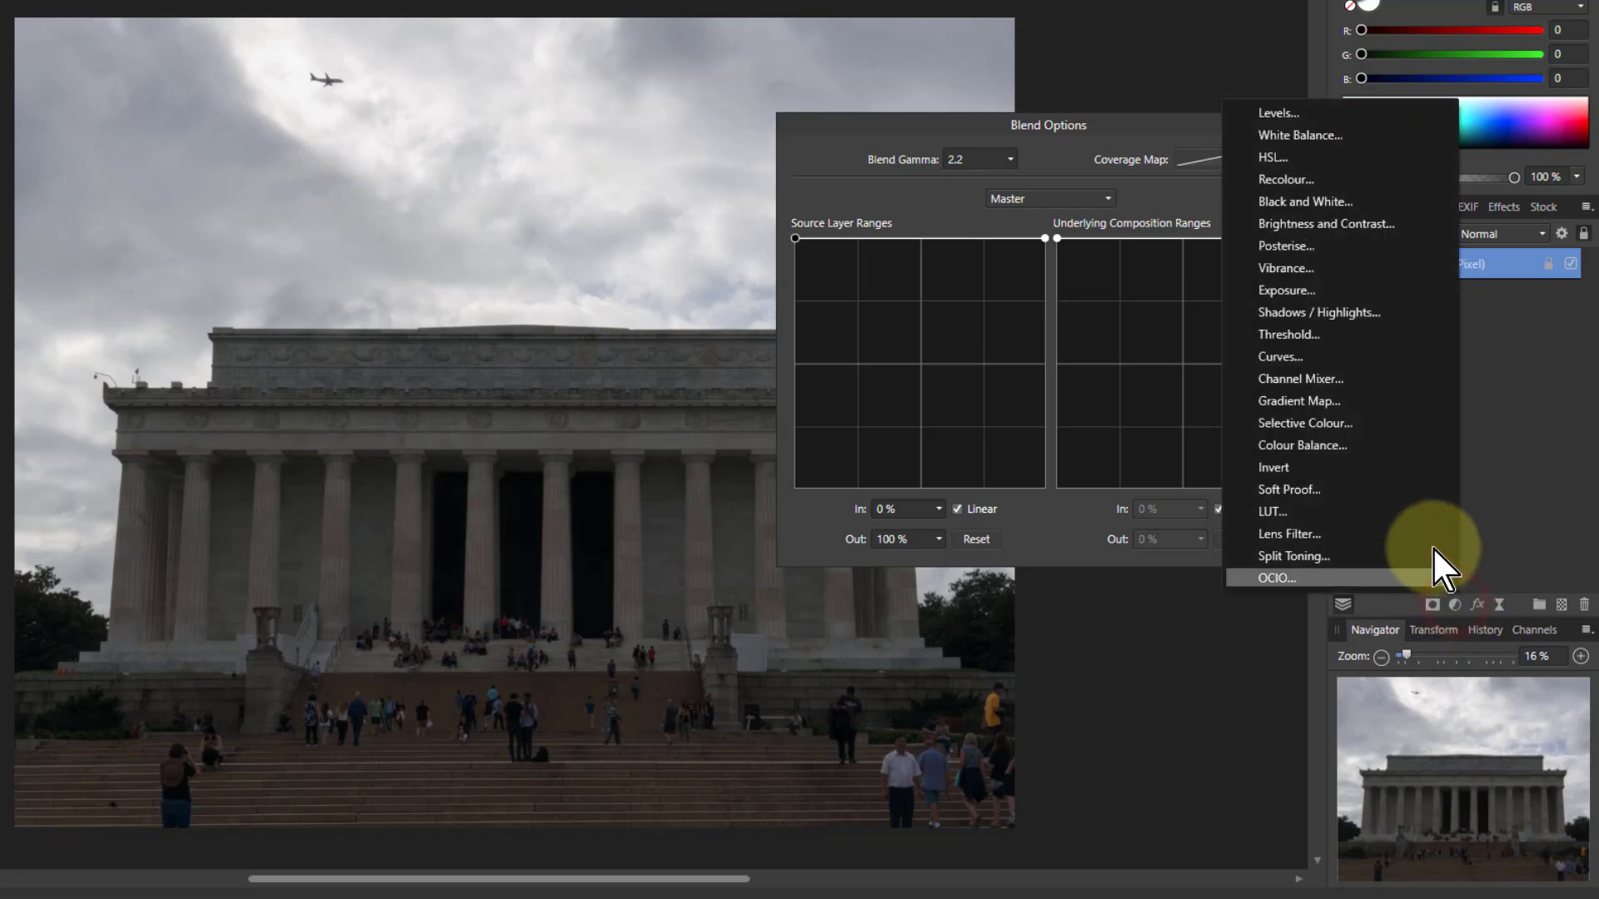
{"action": "left_click", "coordinate": [1279, 290]}
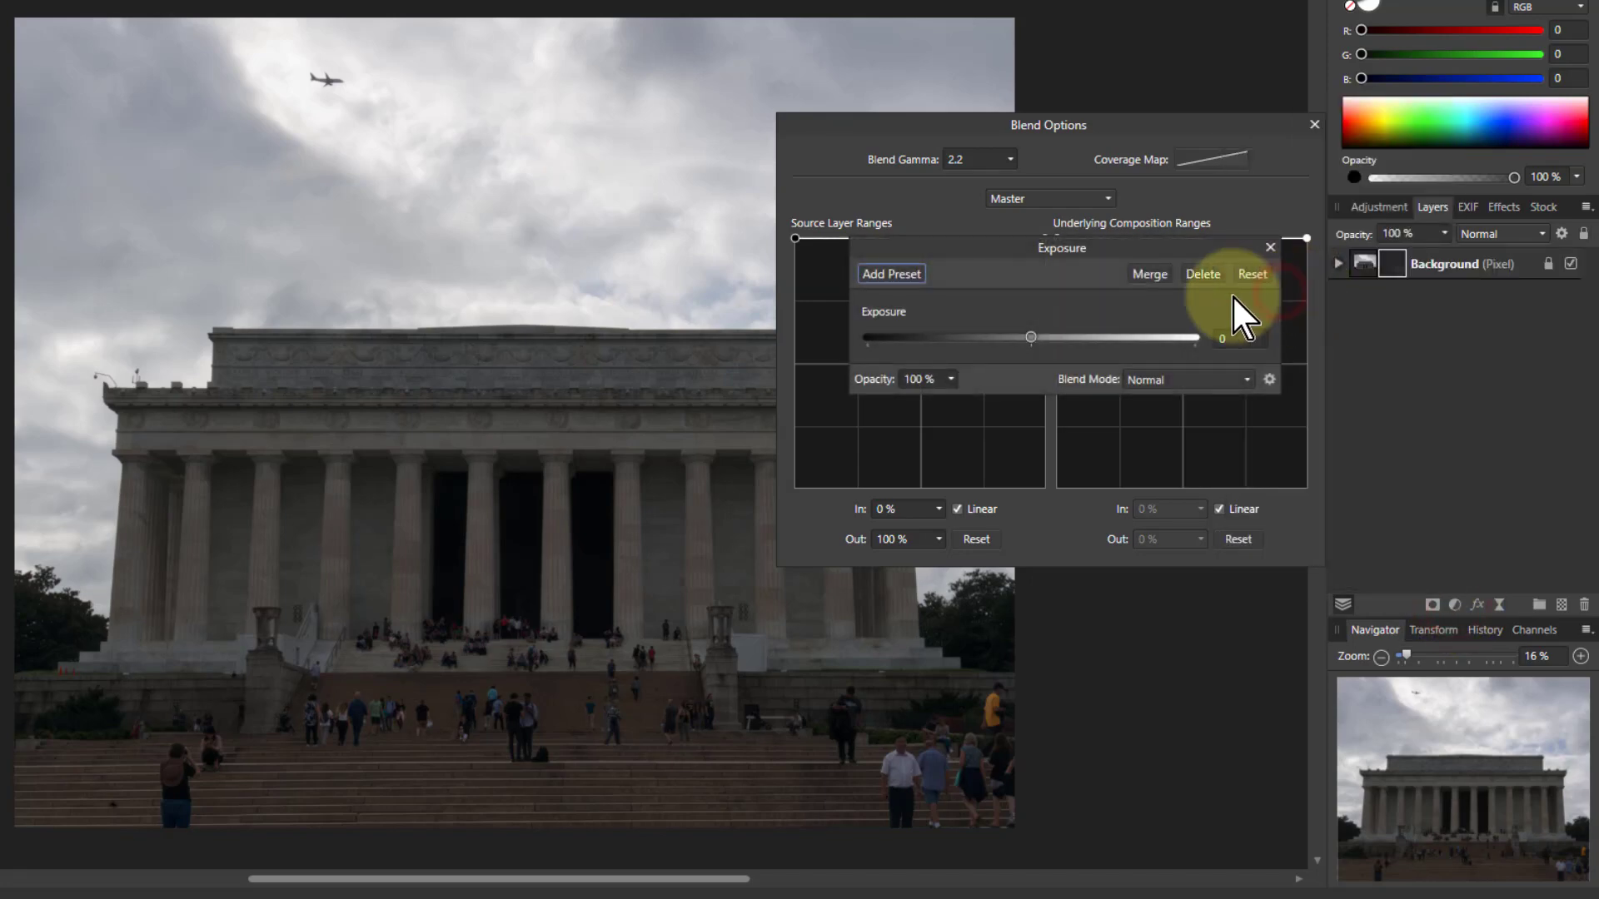
{"action": "left_click_drag", "start_coordinate": [1003, 241], "coordinate": [1023, 587]}
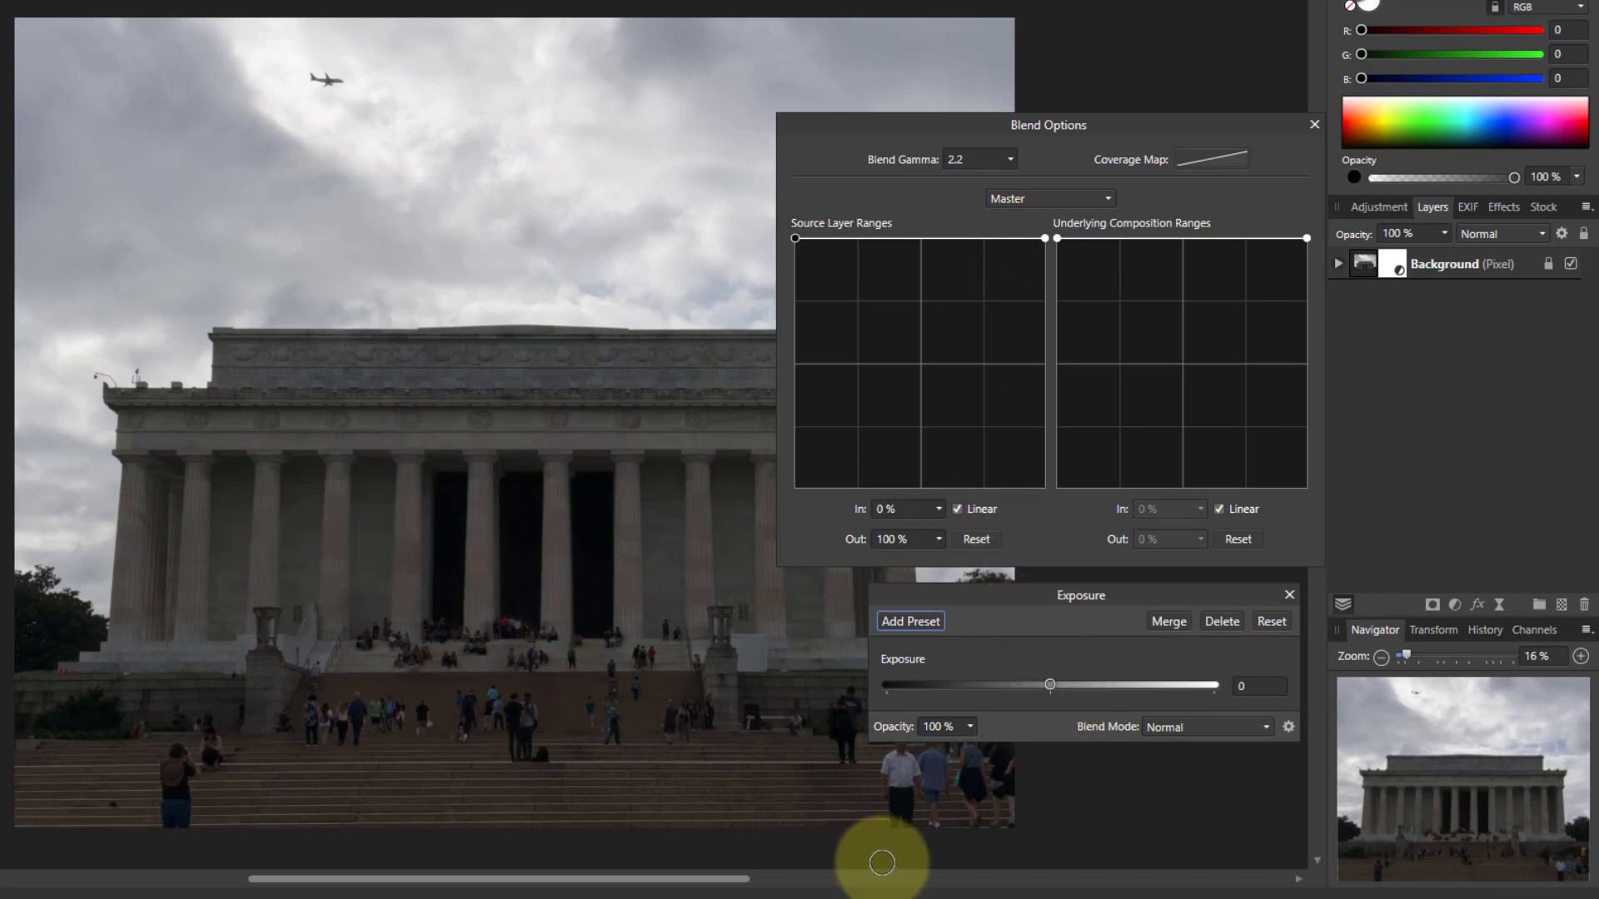
{"action": "left_click_drag", "start_coordinate": [1050, 685], "coordinate": [1071, 683]}
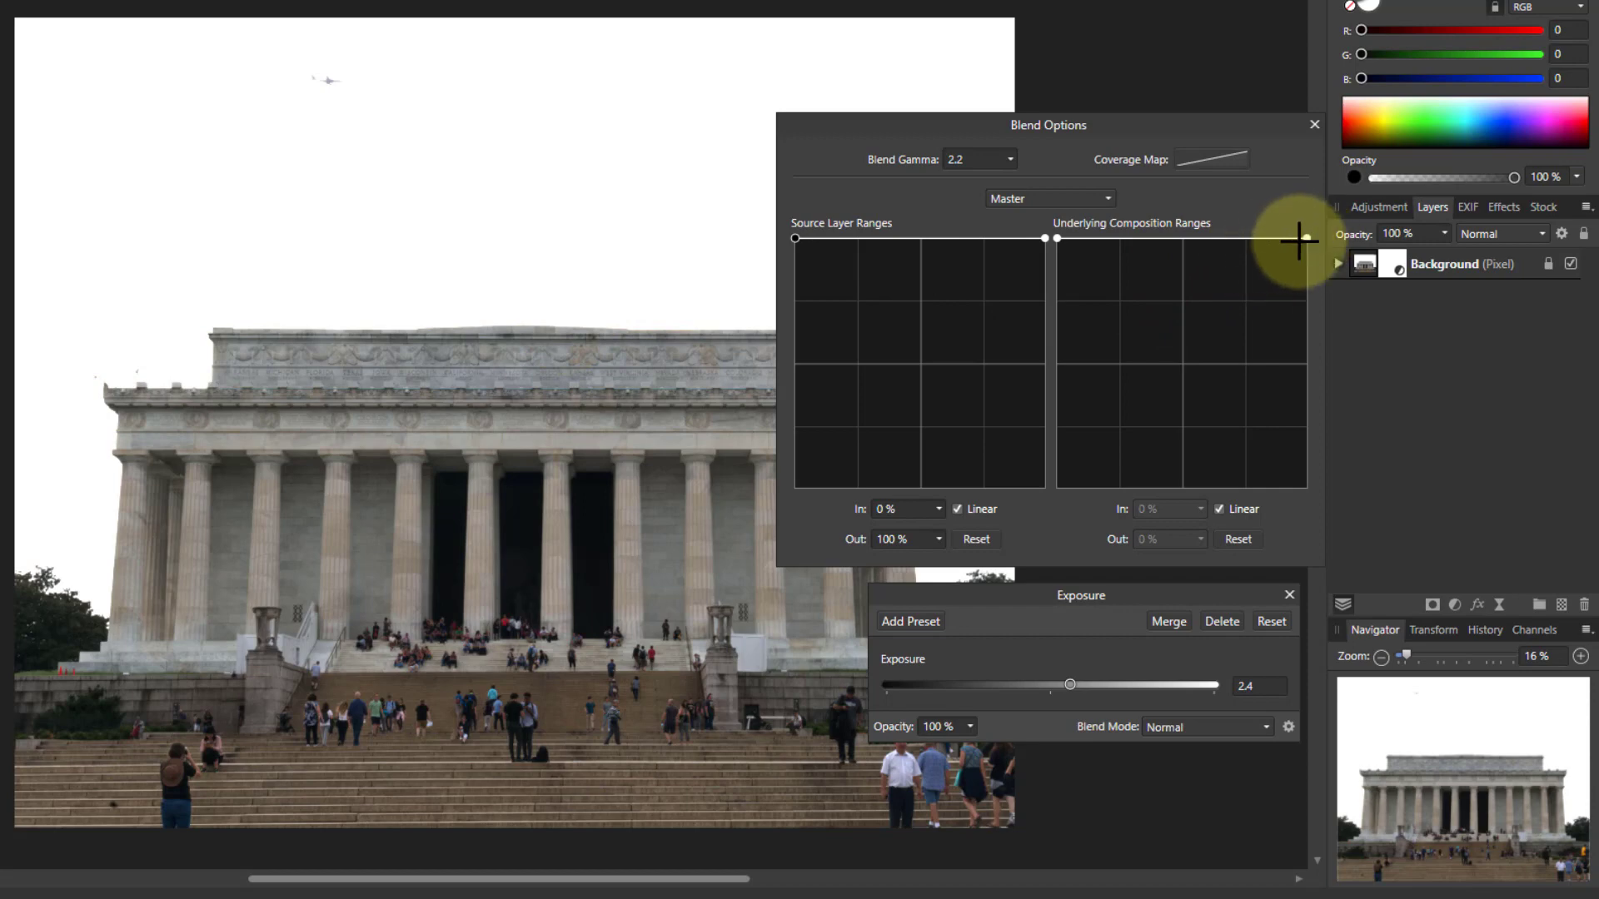
Curve the Exposure's underlying range down smoothly, a node at 65.1% in / 22% out, restoring the clouds.
{"action": "left_click_drag", "start_coordinate": [1306, 238], "coordinate": [1341, 493]}
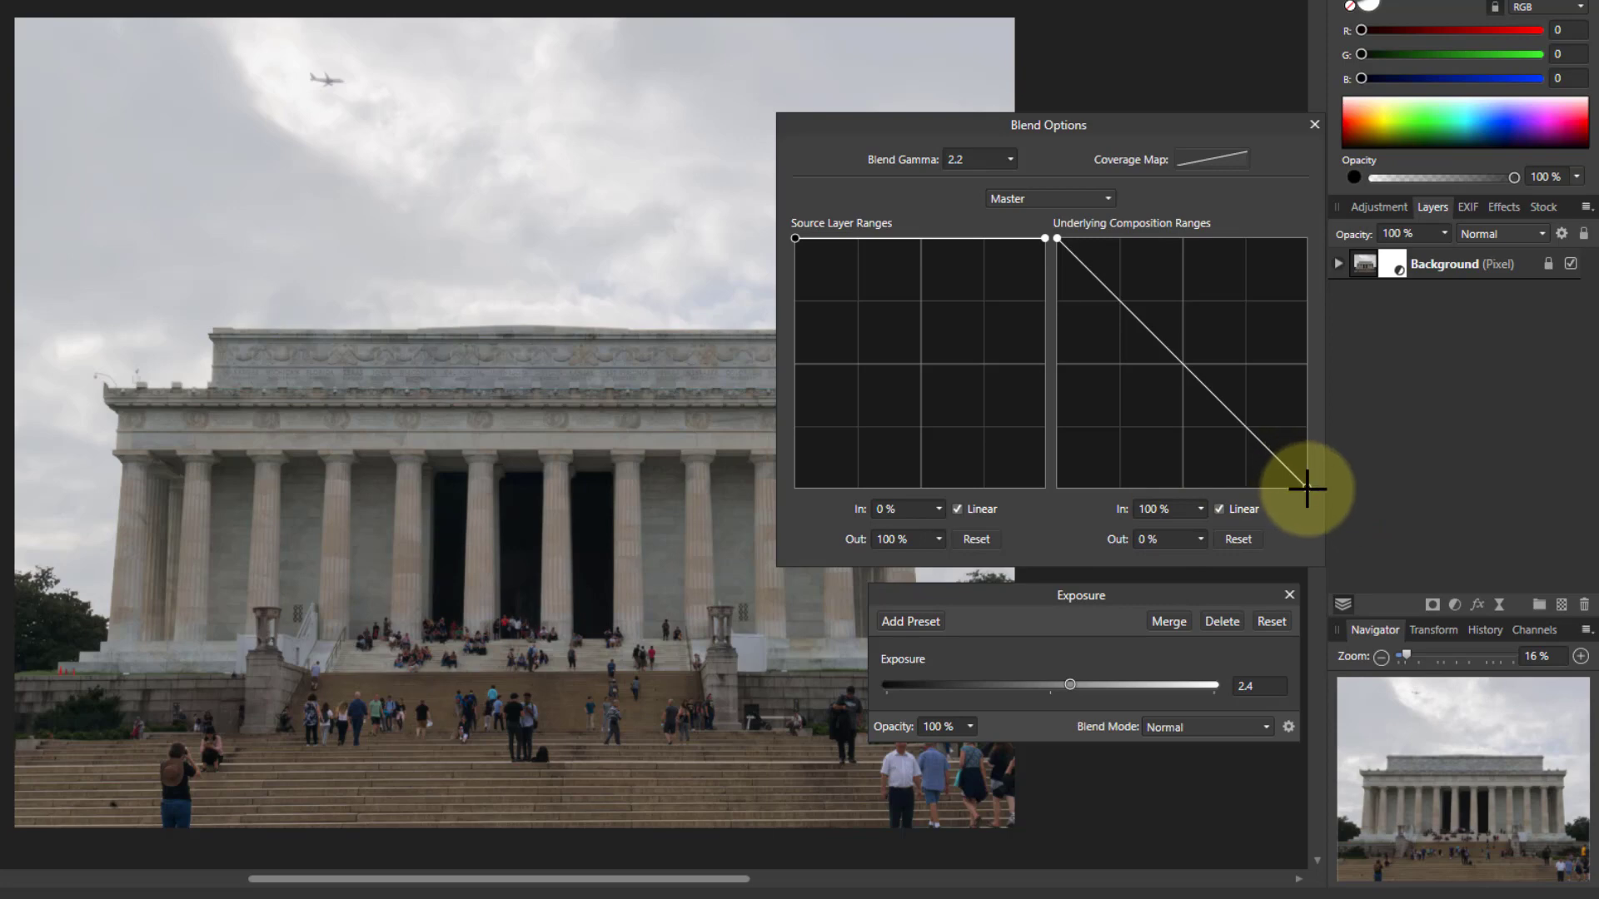
{"action": "left_click_drag", "start_coordinate": [1308, 487], "coordinate": [1314, 519]}
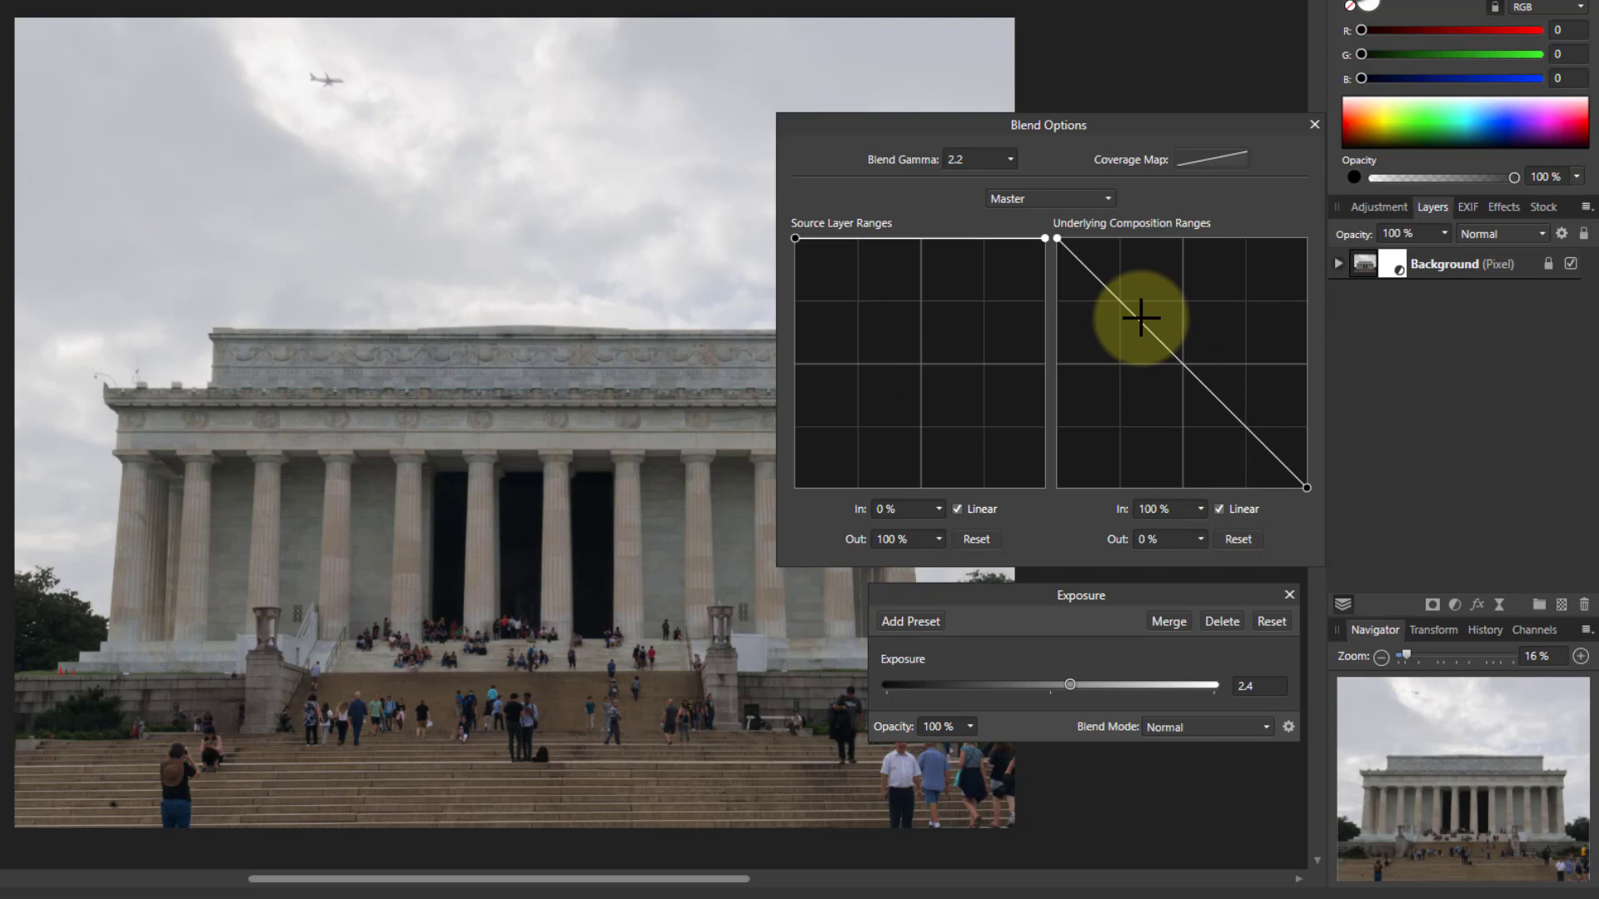
{"action": "left_click_drag", "start_coordinate": [1141, 317], "coordinate": [1137, 274]}
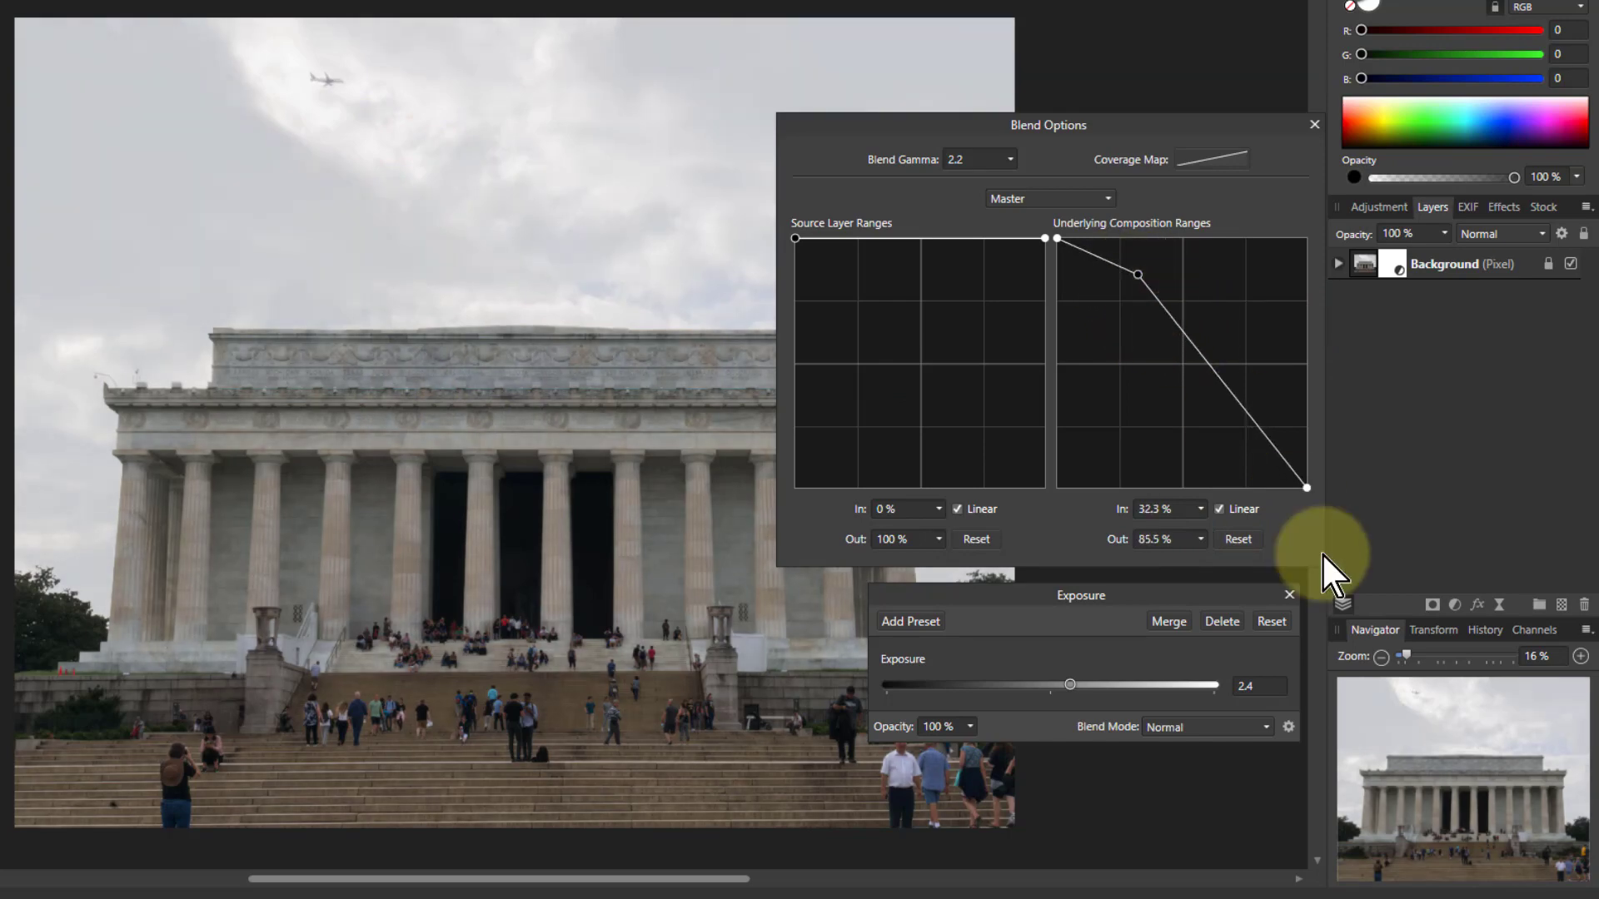
{"action": "left_click", "coordinate": [1219, 510]}
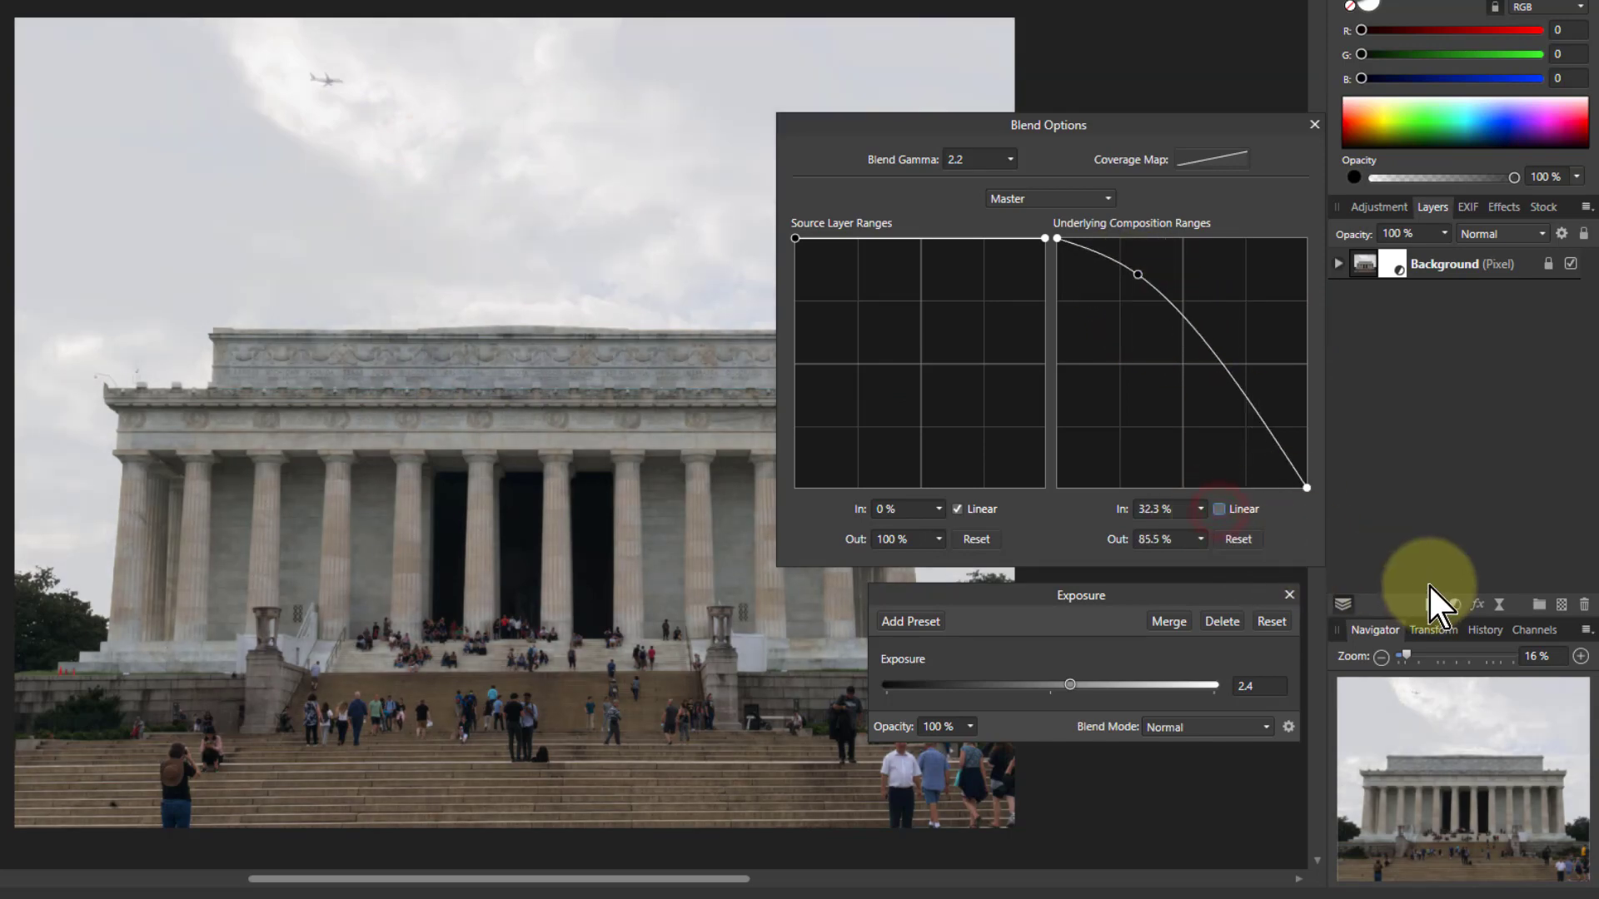
{"action": "left_click_drag", "start_coordinate": [1242, 403], "coordinate": [1219, 432]}
{"action": "mouse_move", "coordinate": [1138, 275]}
{"action": "left_mouse_down"}
{"action": "mouse_move", "coordinate": [1106, 268]}
{"action": "mouse_move", "coordinate": [1116, 258]}
{"action": "left_mouse_up"}
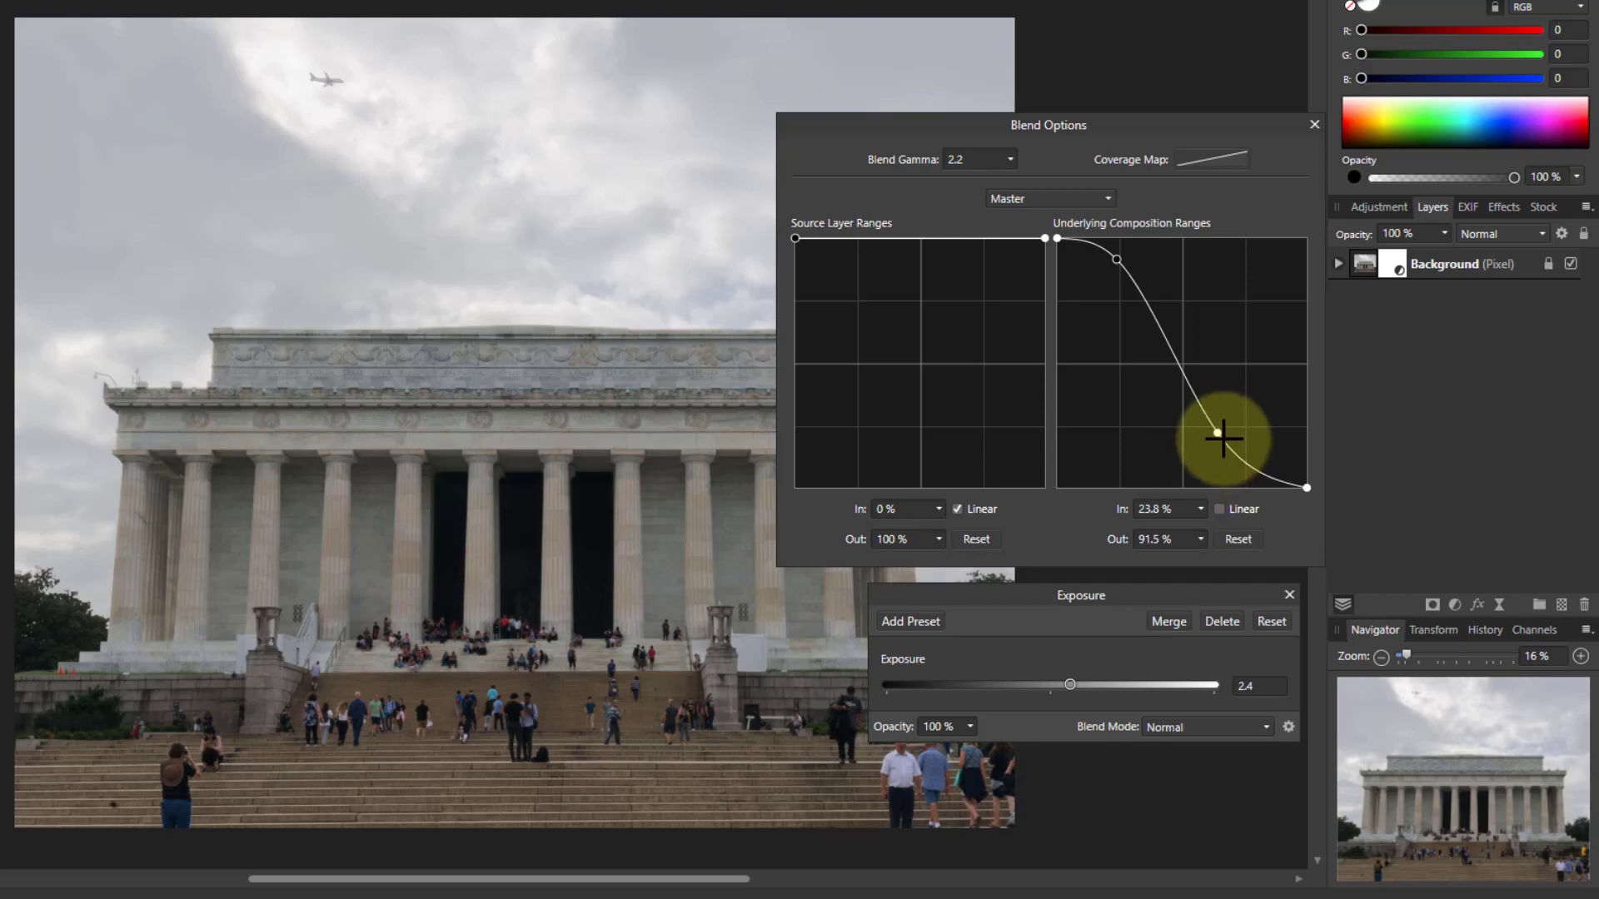
{"action": "left_click", "coordinate": [1219, 432]}
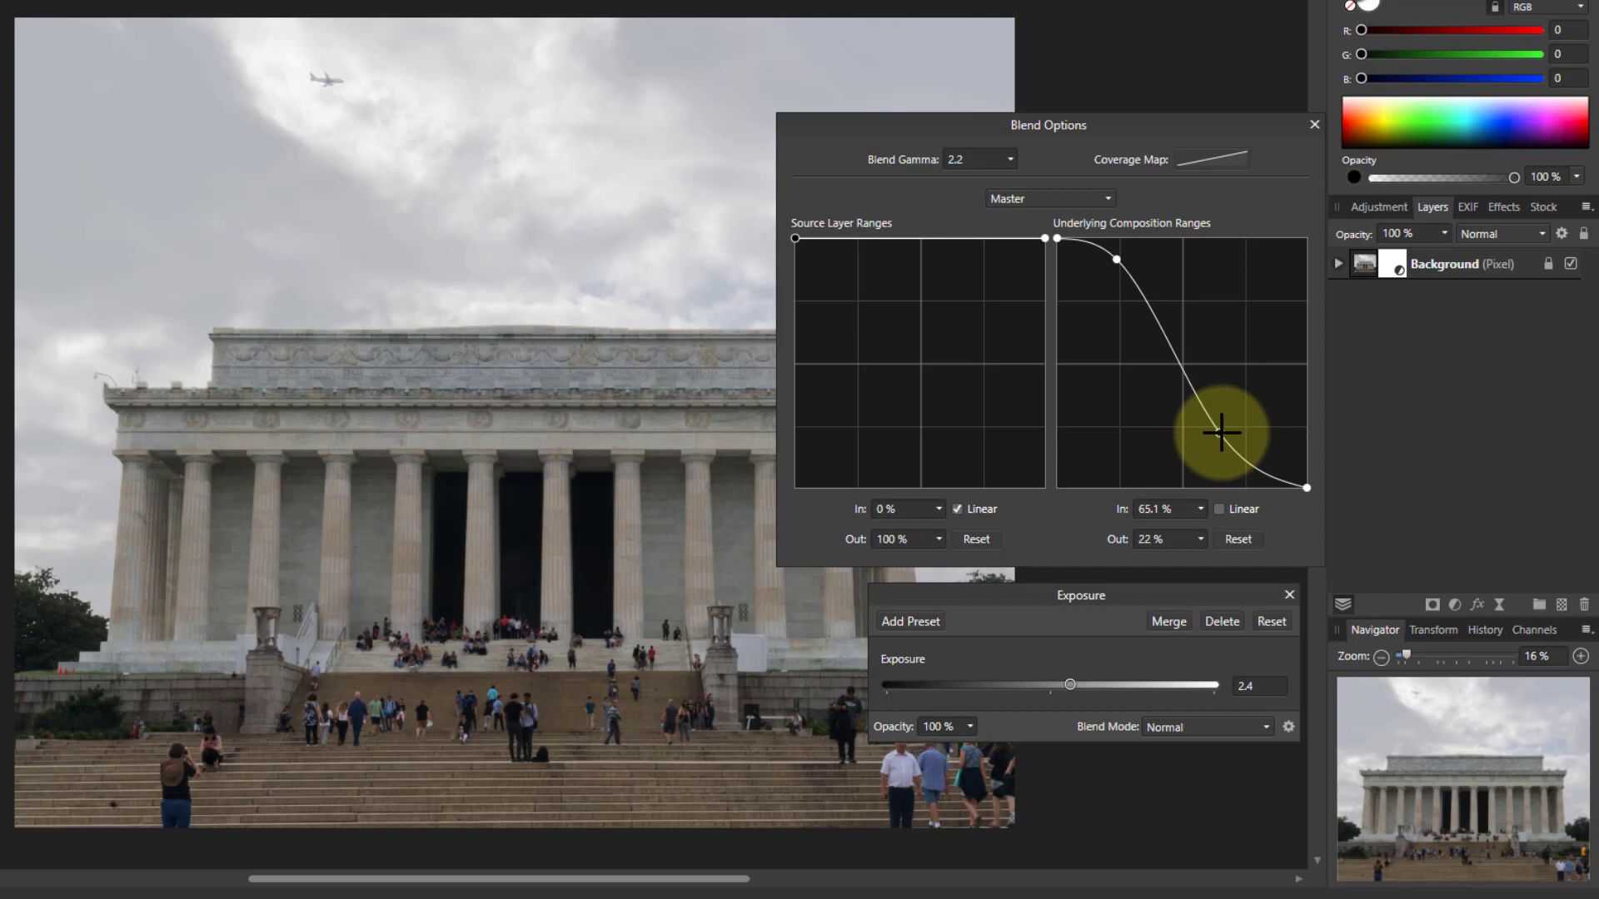
Reset the underlying composition range to a flat full-opacity line.
{"action": "left_click", "coordinate": [1237, 539]}
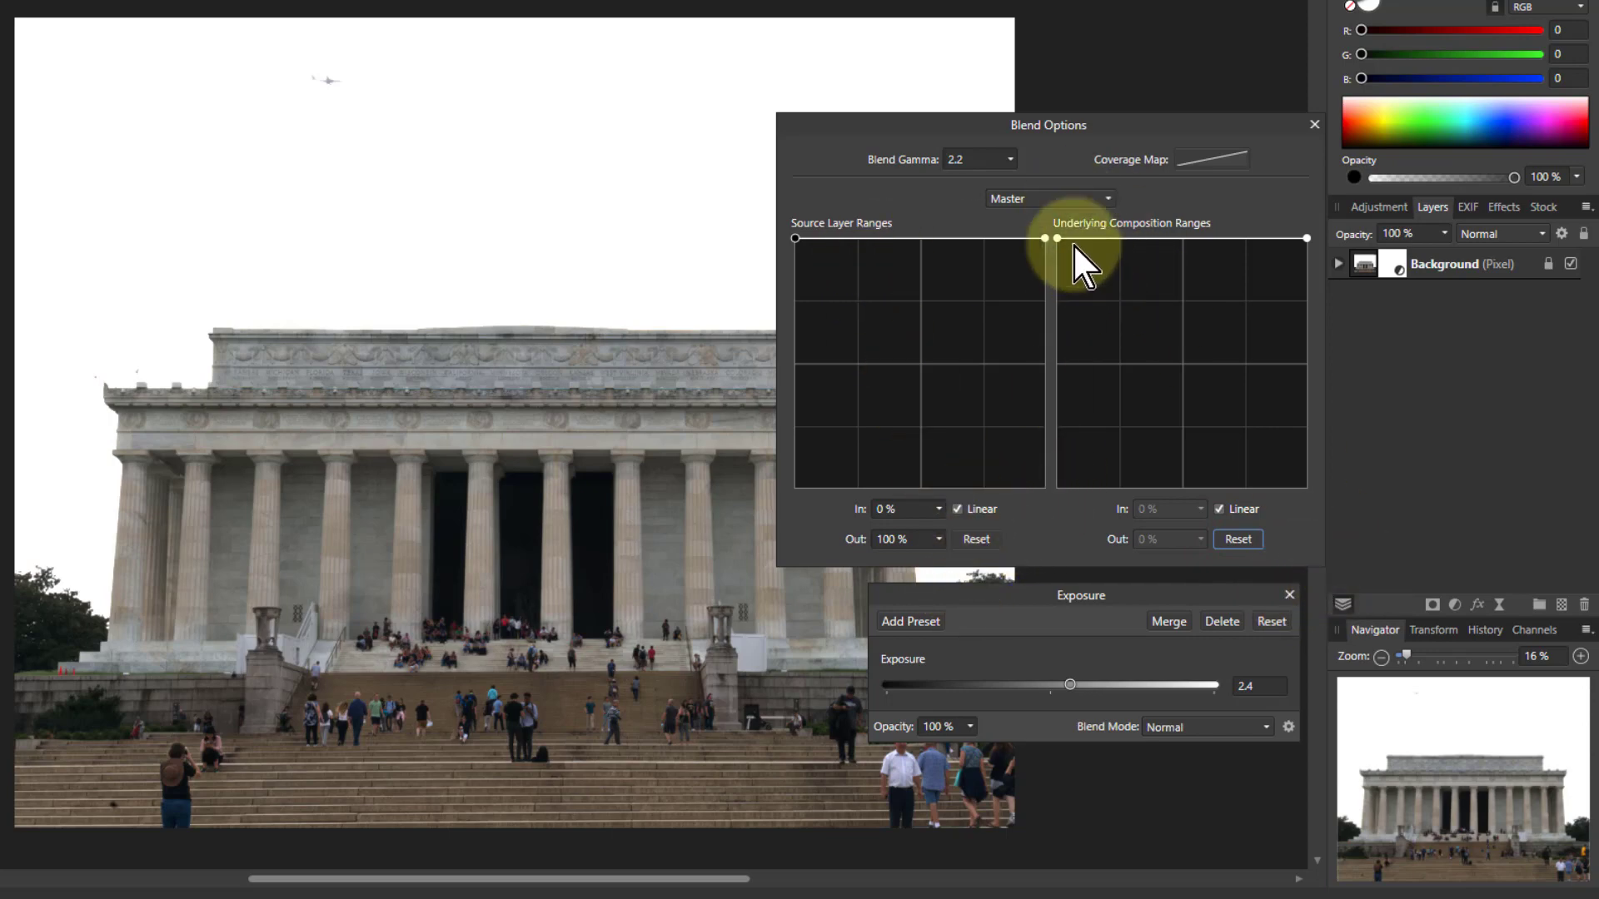
Switch blend ranges to the Red channel and curve its underlying range down to recover the clouds.
{"action": "left_click", "coordinate": [1031, 199]}
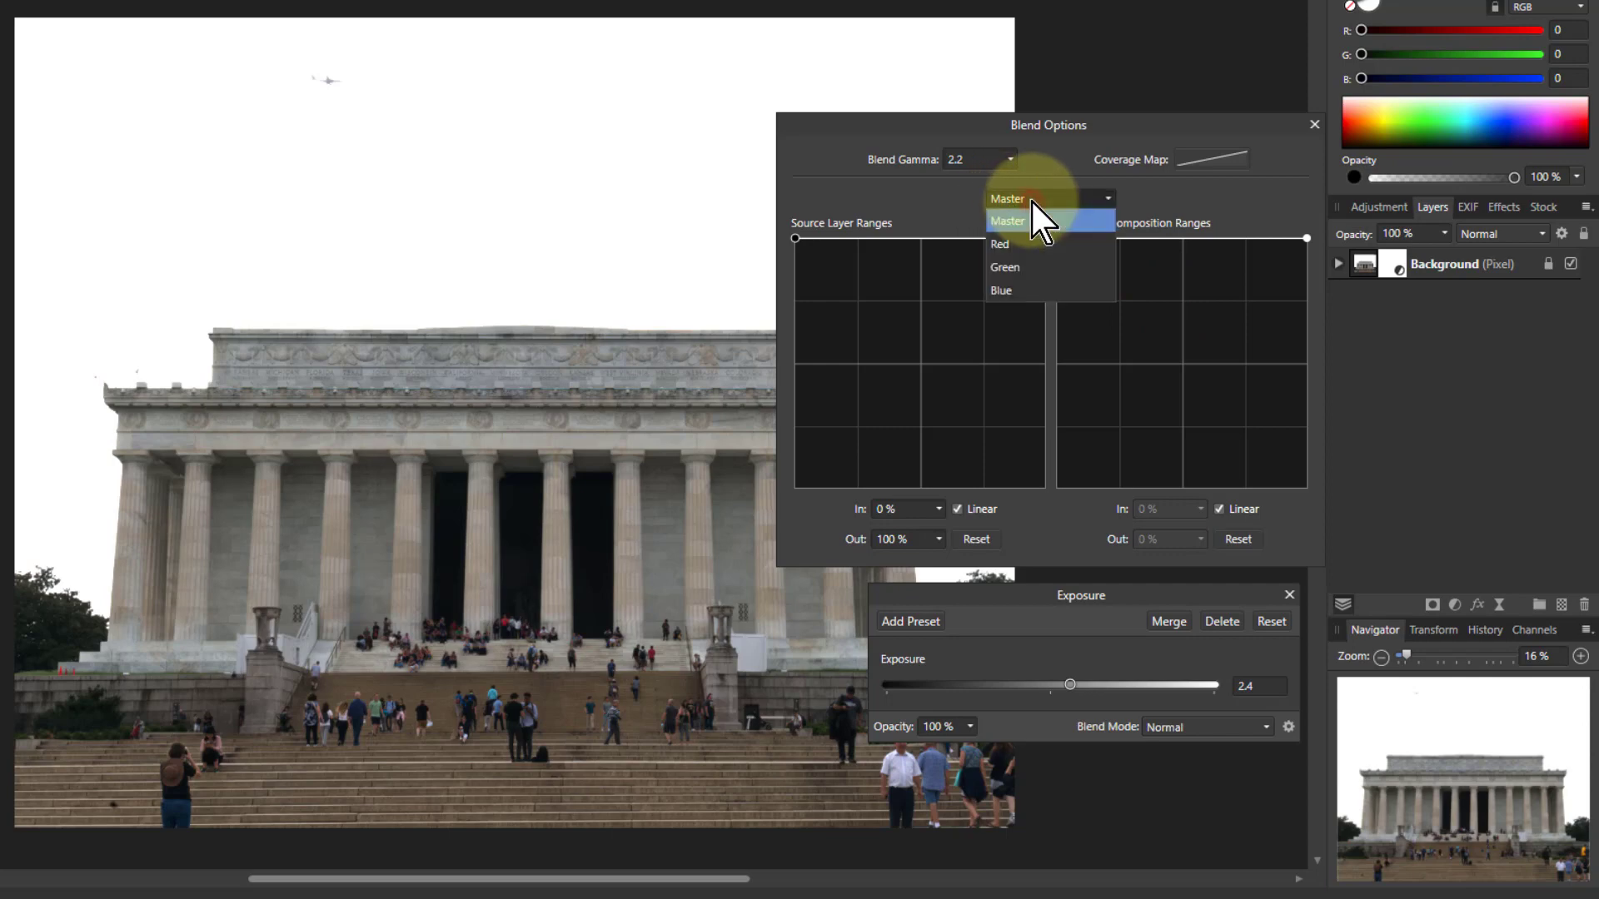
{"action": "left_click", "coordinate": [1016, 241]}
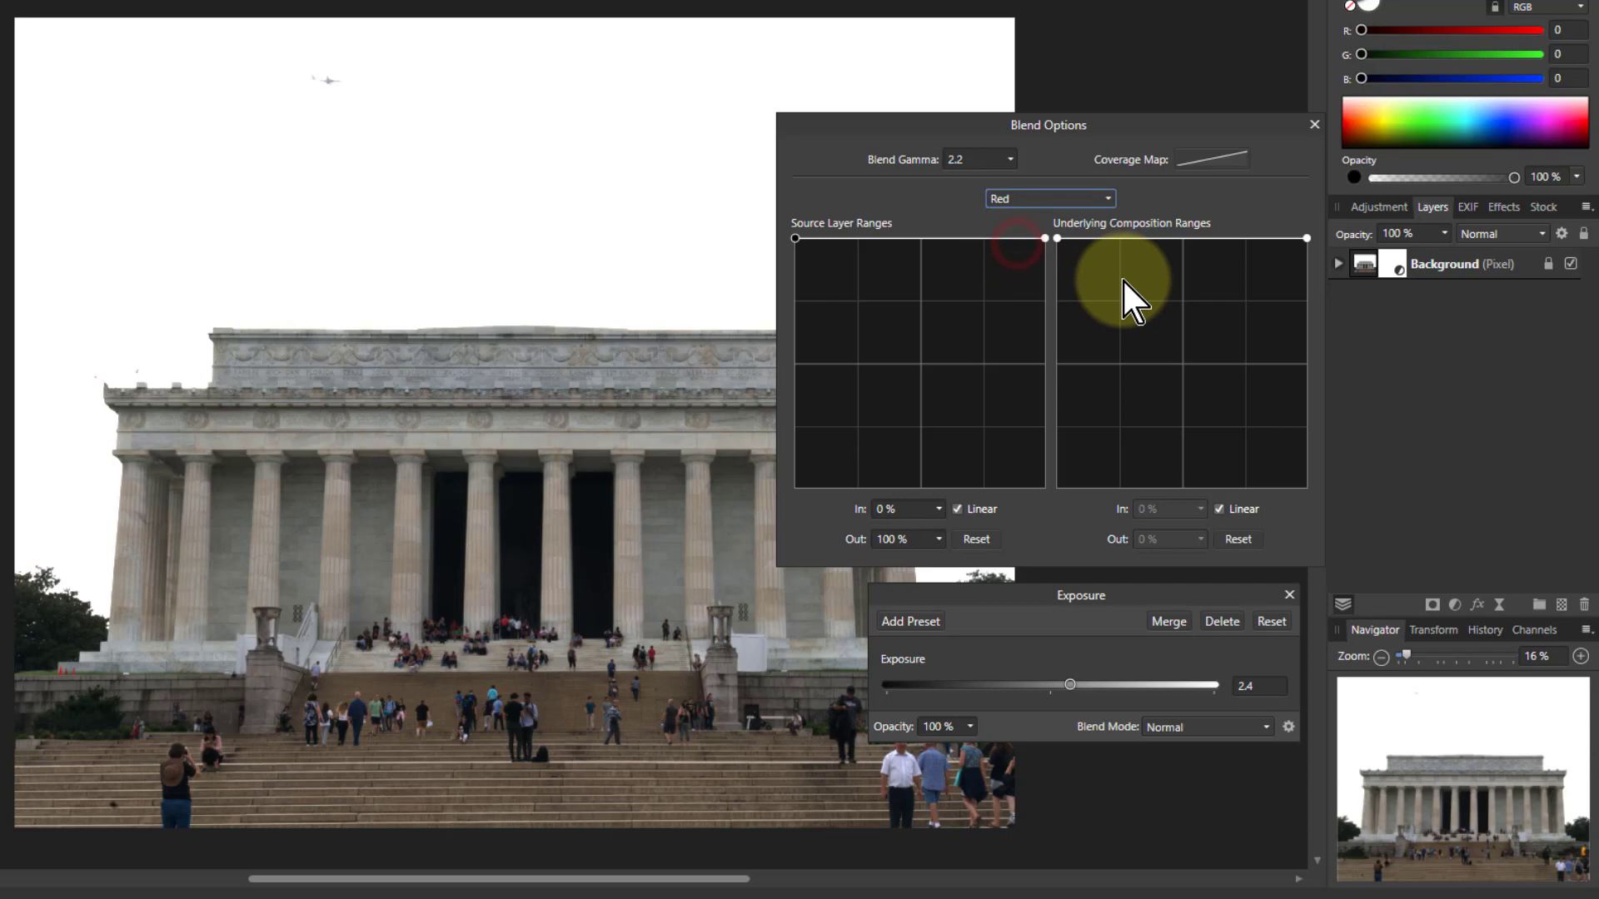
{"action": "left_click", "coordinate": [1305, 238]}
{"action": "left_click_drag", "start_coordinate": [1305, 238], "coordinate": [1331, 512]}
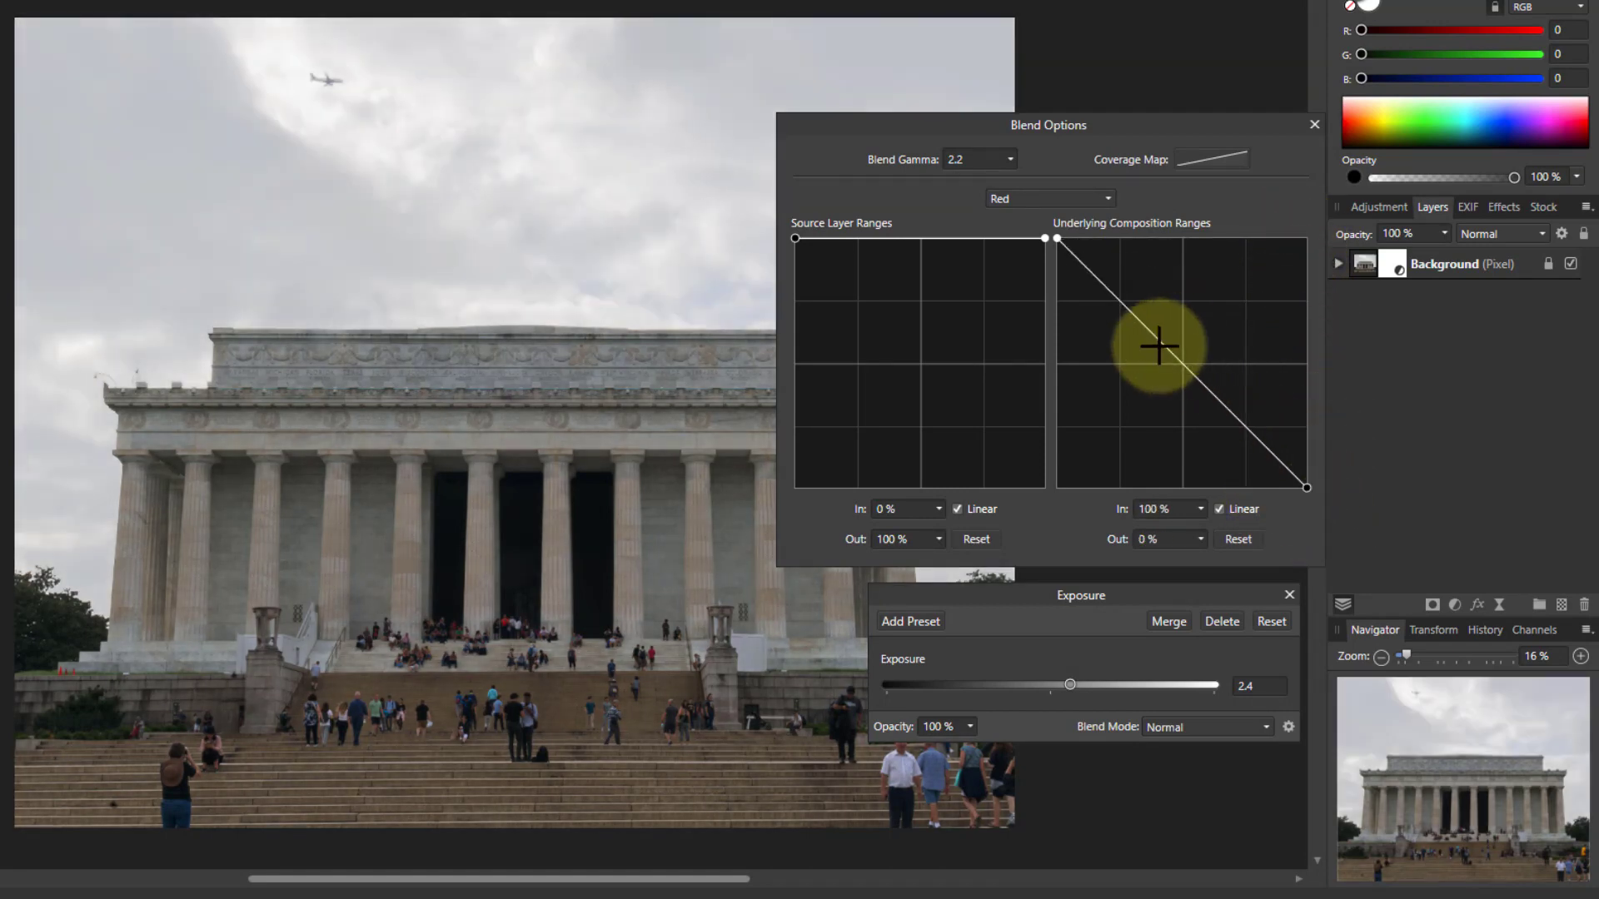
{"action": "left_click_drag", "start_coordinate": [1163, 344], "coordinate": [1142, 378]}
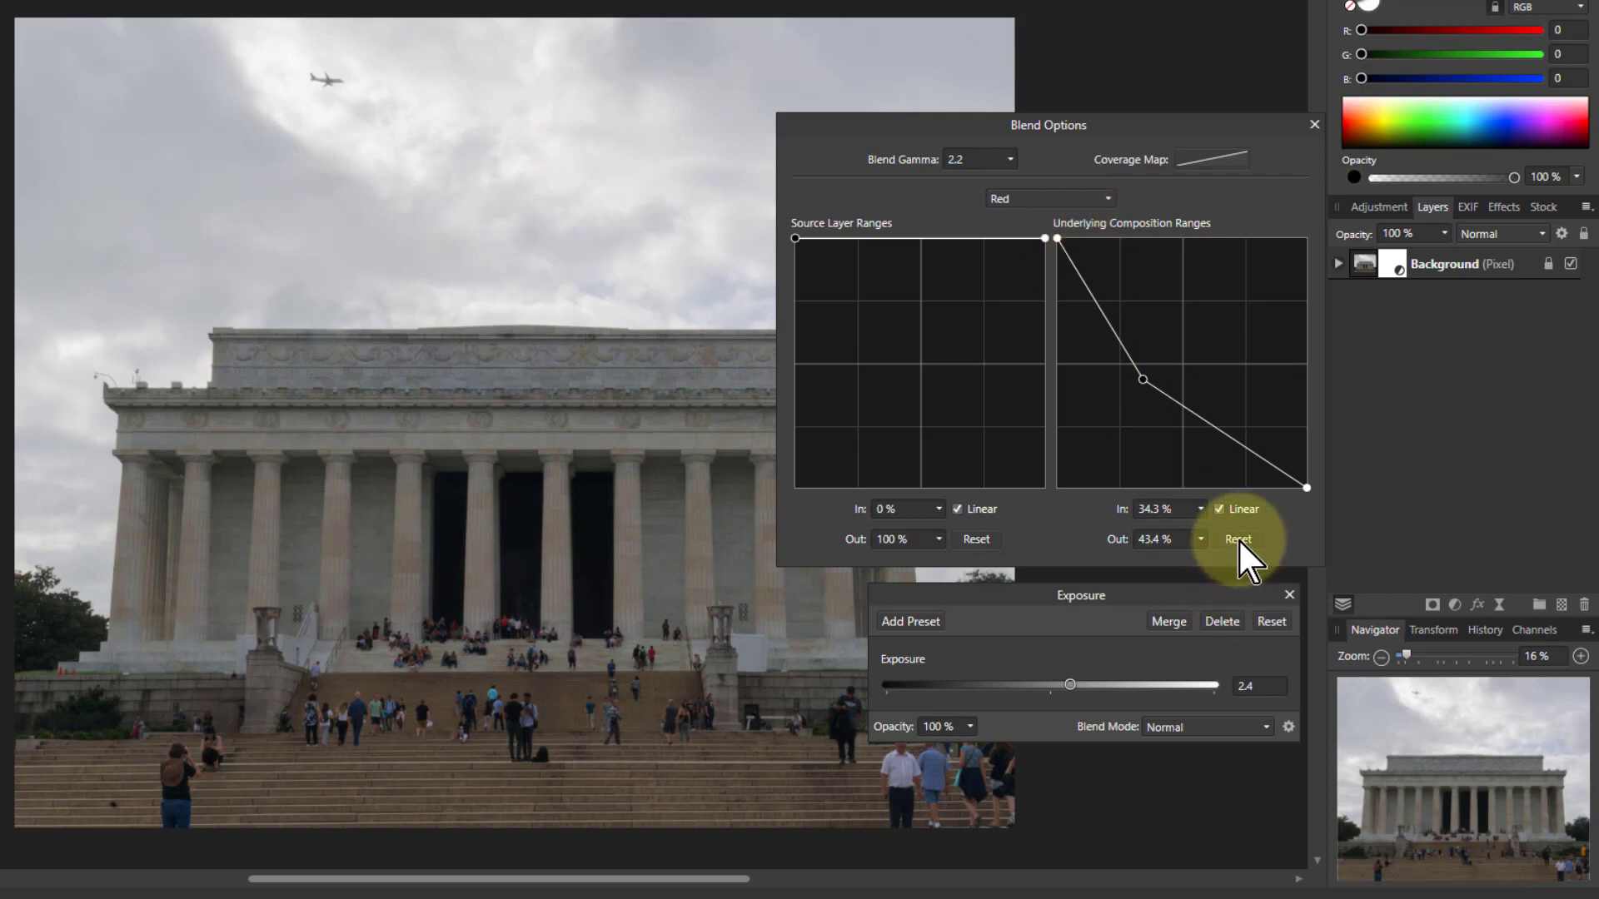
Compare against the Master channel, then return to Red and reset its underlying range.
{"action": "left_click", "coordinate": [1042, 200]}
{"action": "left_click", "coordinate": [1025, 226]}
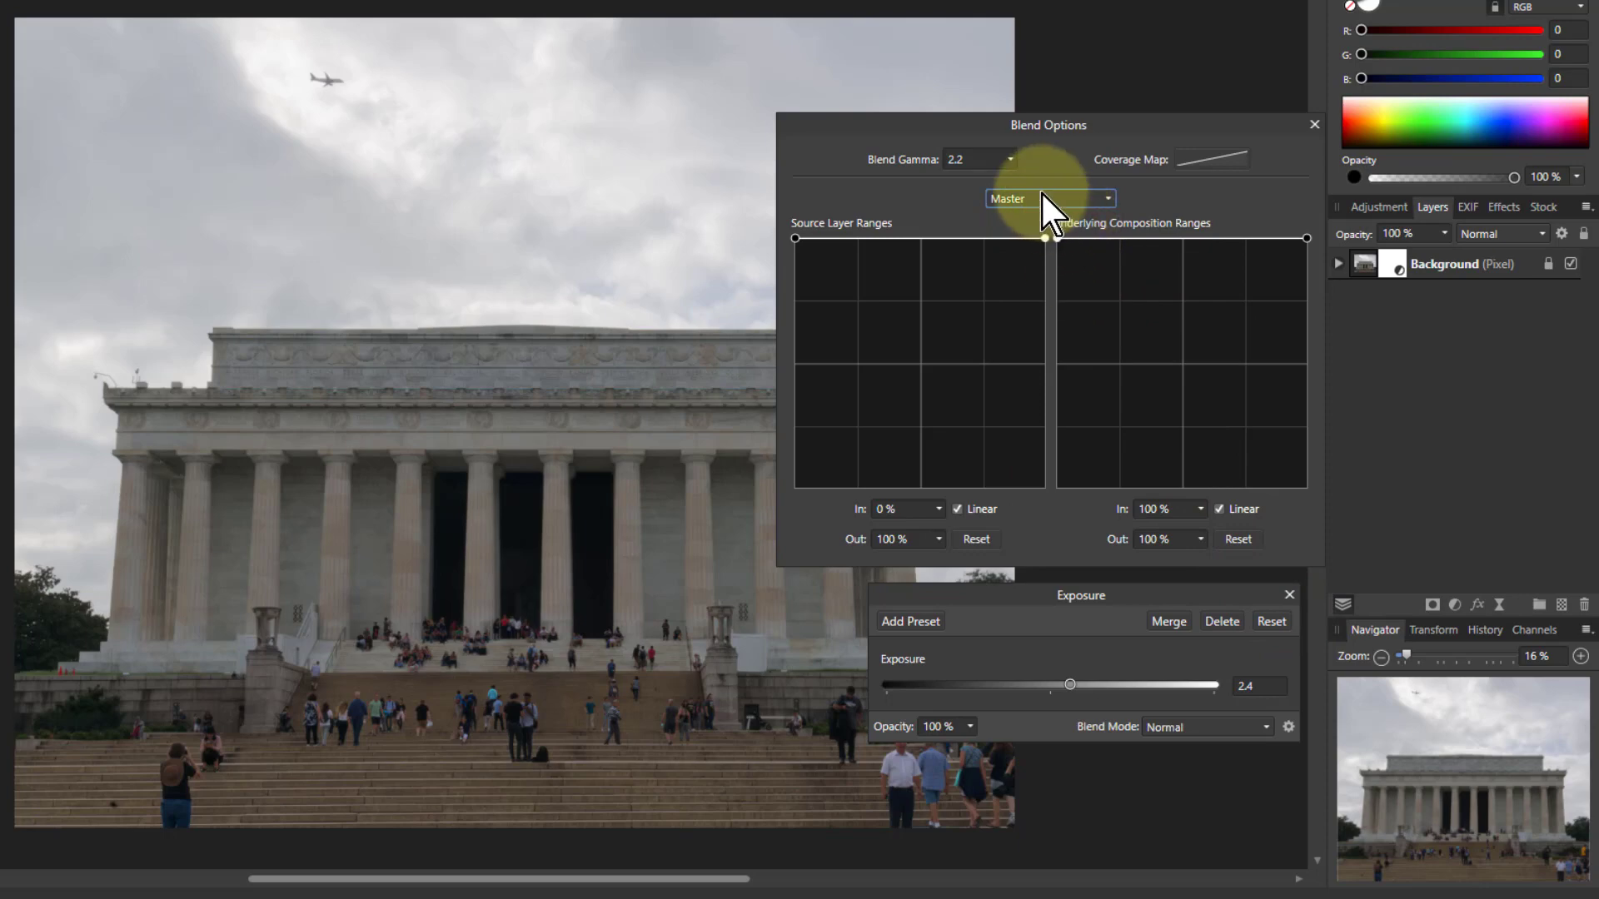
{"action": "left_click", "coordinate": [1041, 198]}
{"action": "left_click", "coordinate": [1028, 242]}
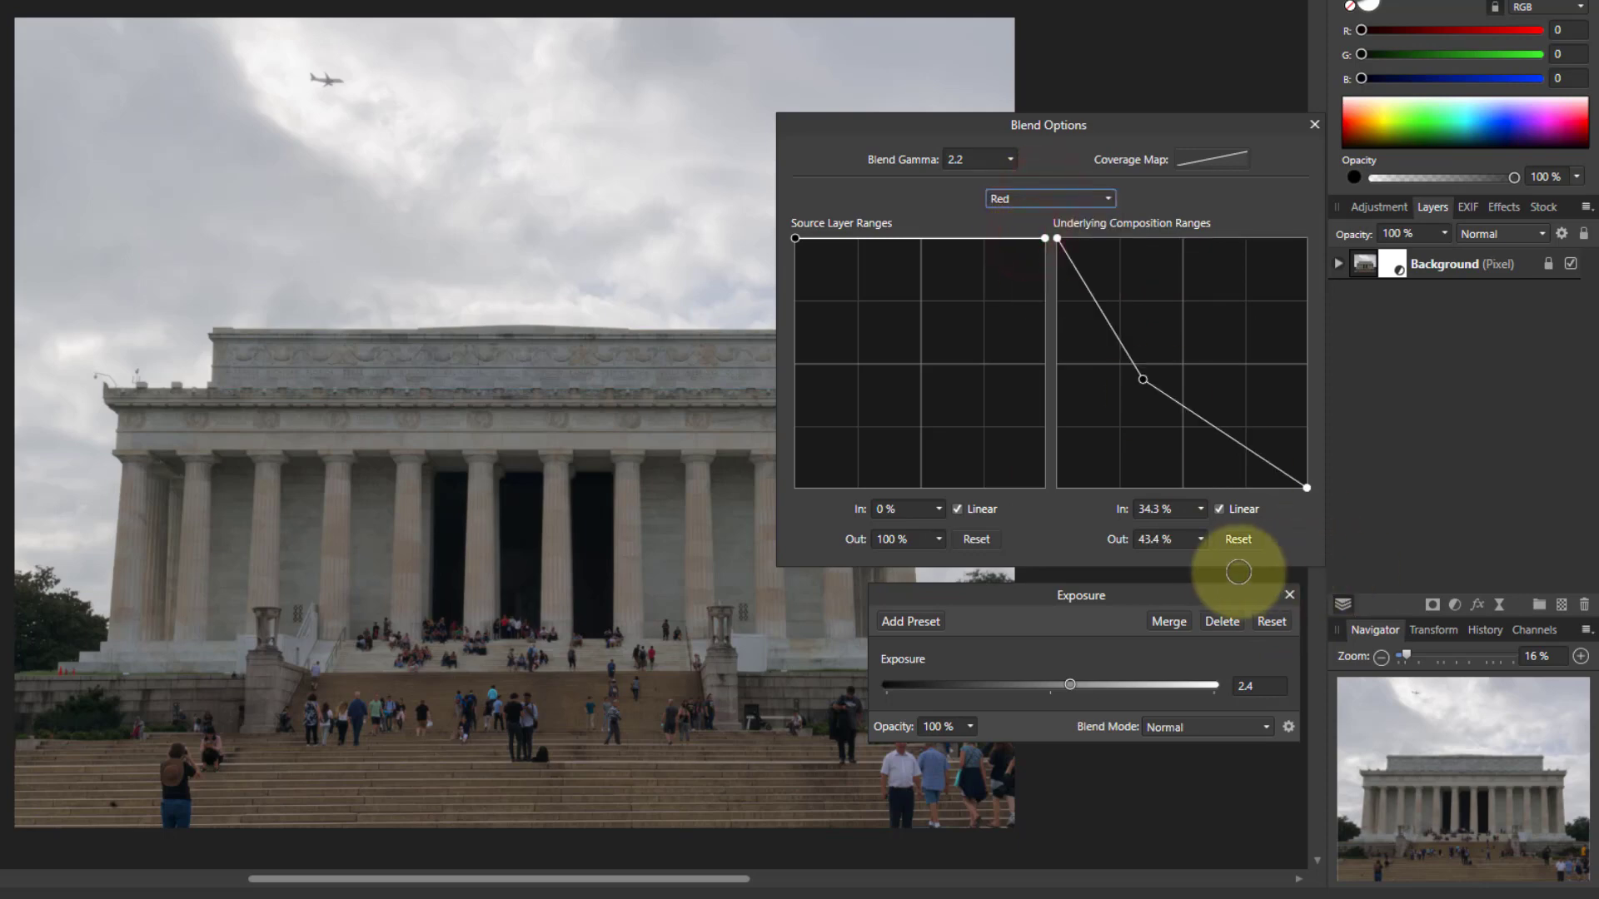
{"action": "left_click", "coordinate": [1238, 538]}
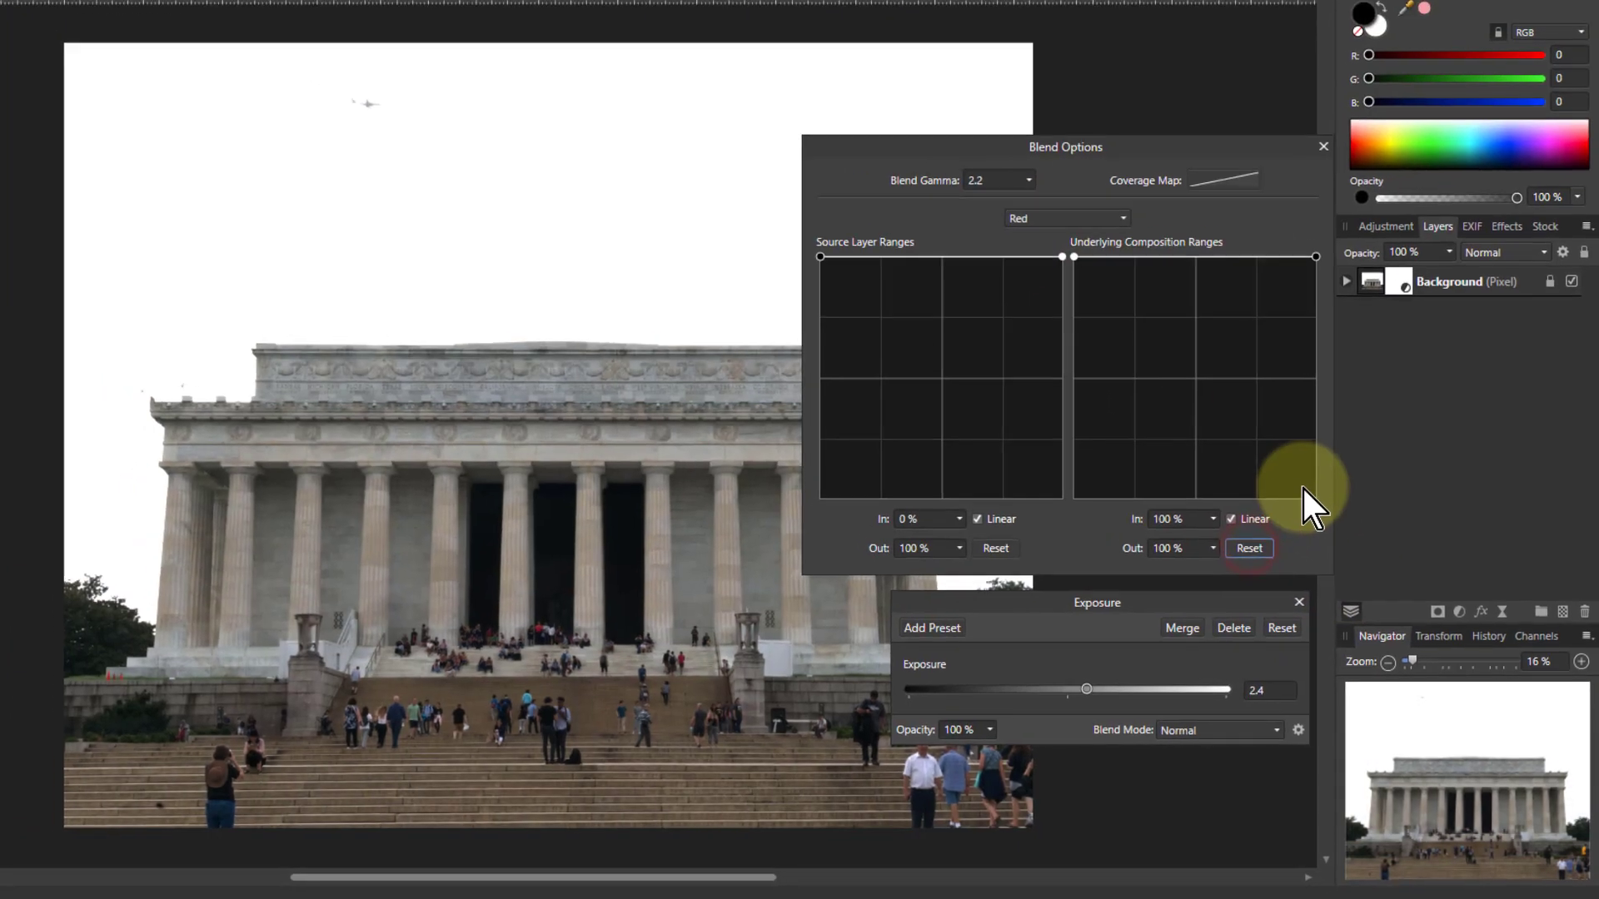